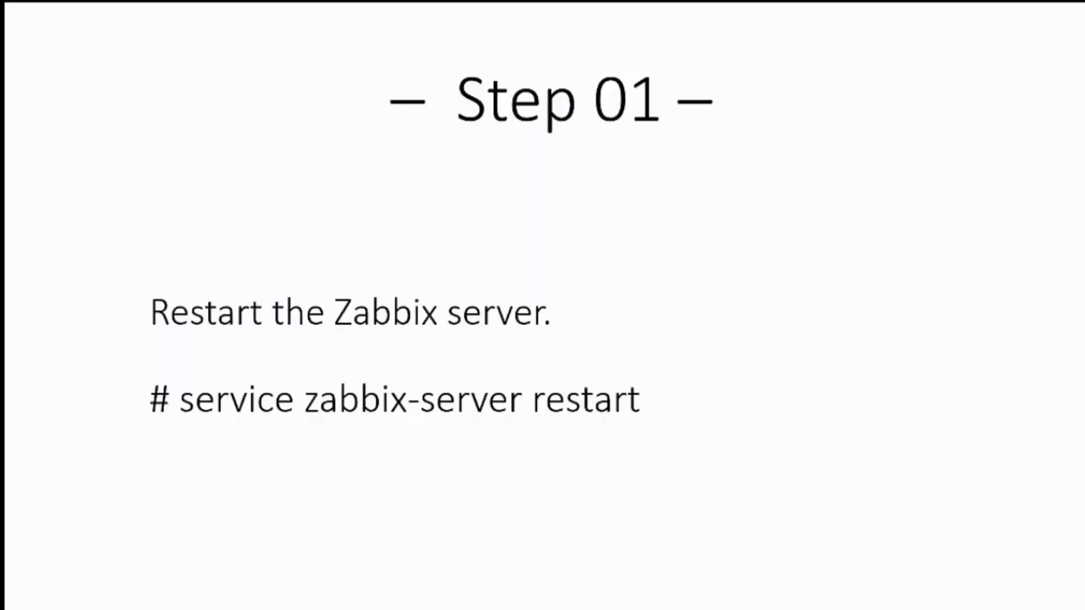
- Restart the Zabbix server with 'service zabbix-server restart'
{"action": "type", "text": "service "}
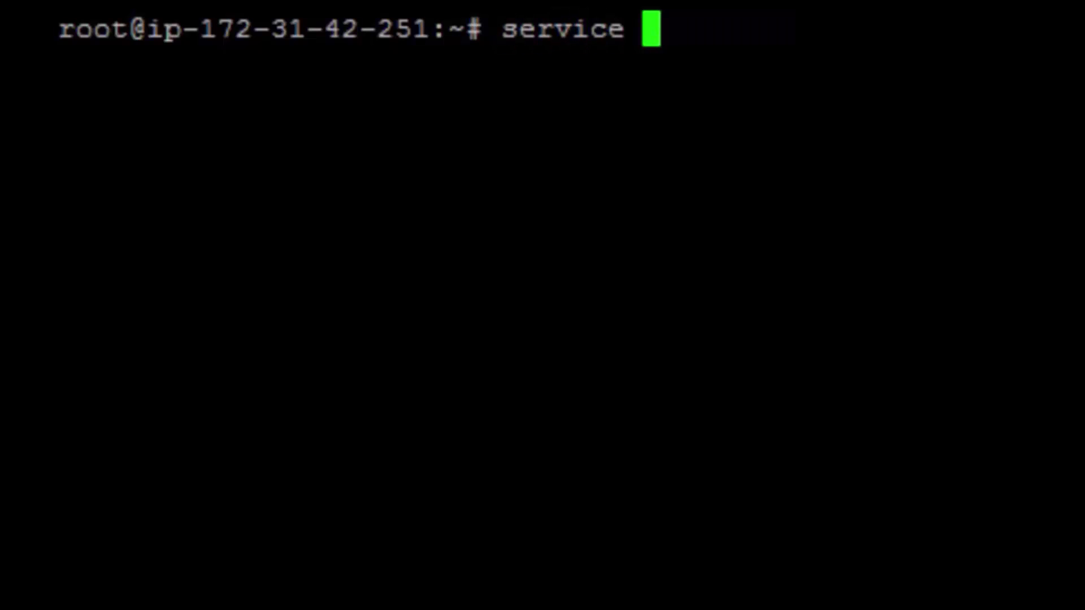
{"action": "type", "text": "zabbix-"}
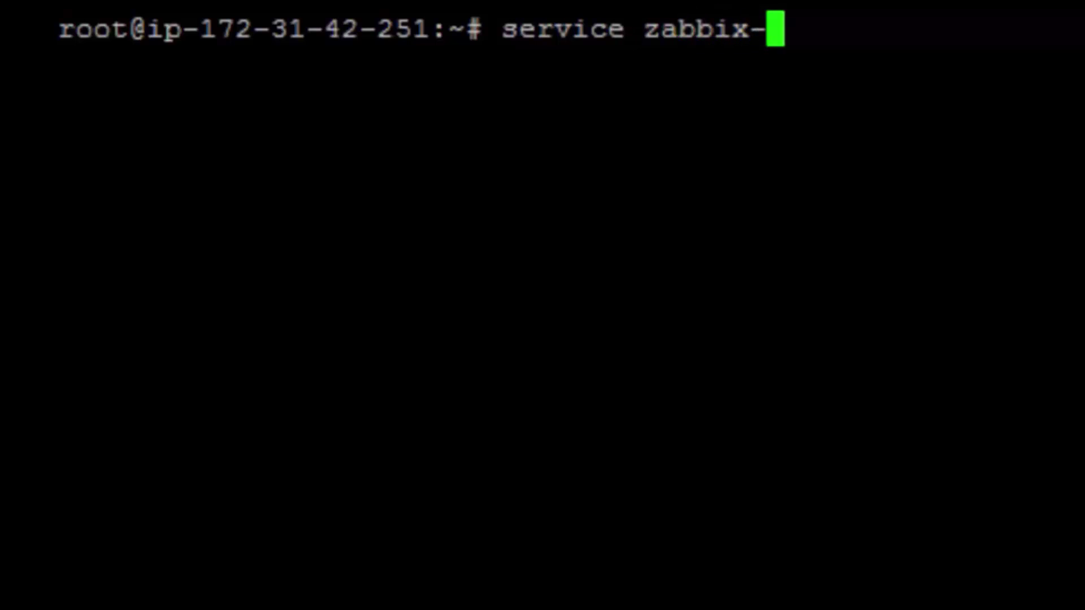
{"action": "type", "text": "se"}
{"action": "key", "text": "Tab"}
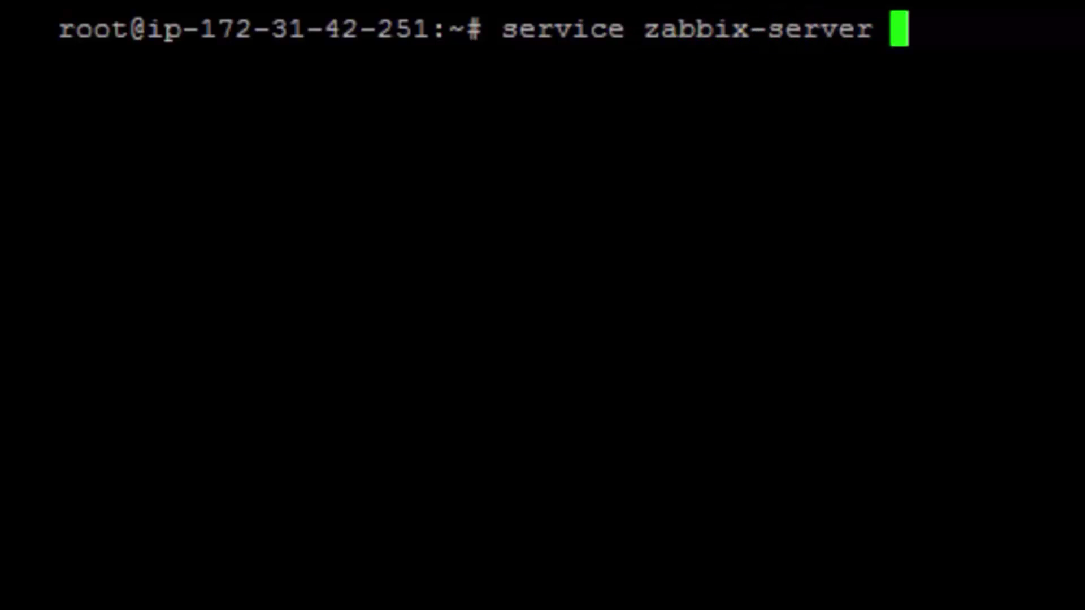
{"action": "type", "text": "restart"}
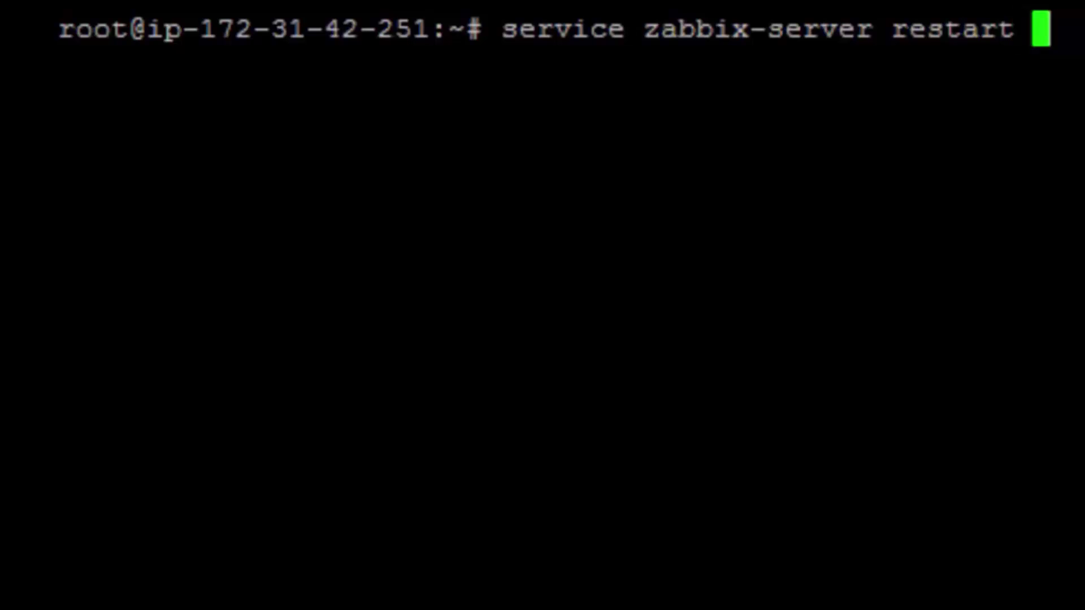
{"action": "key", "text": "Return"}
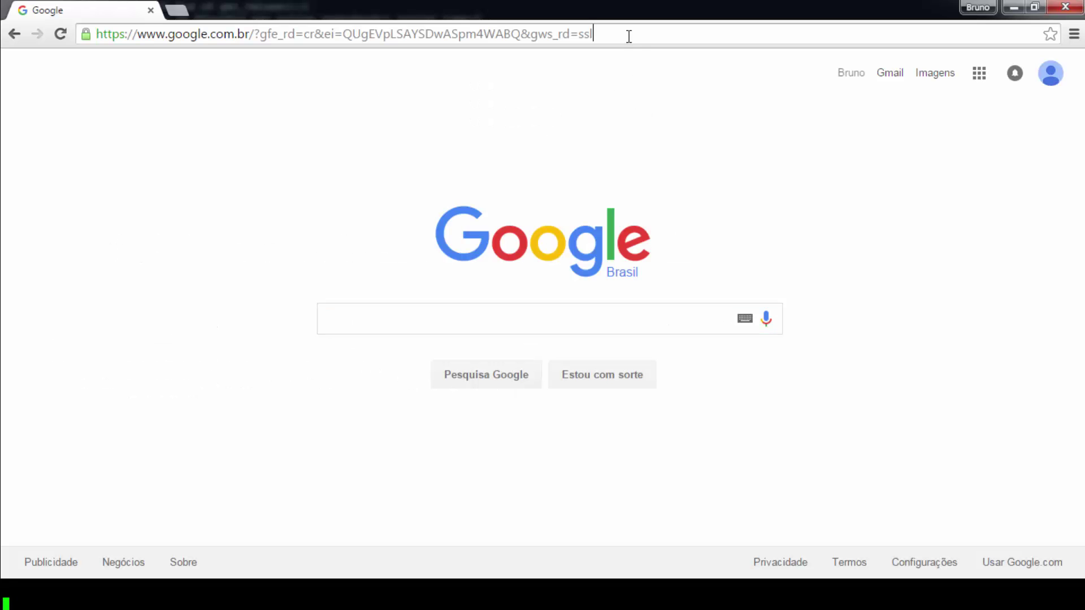
- Load the switch's web login page at 192.168.3.35
{"action": "left_click", "coordinate": [627, 36]}
{"action": "type", "text": "192.168.3.35"}
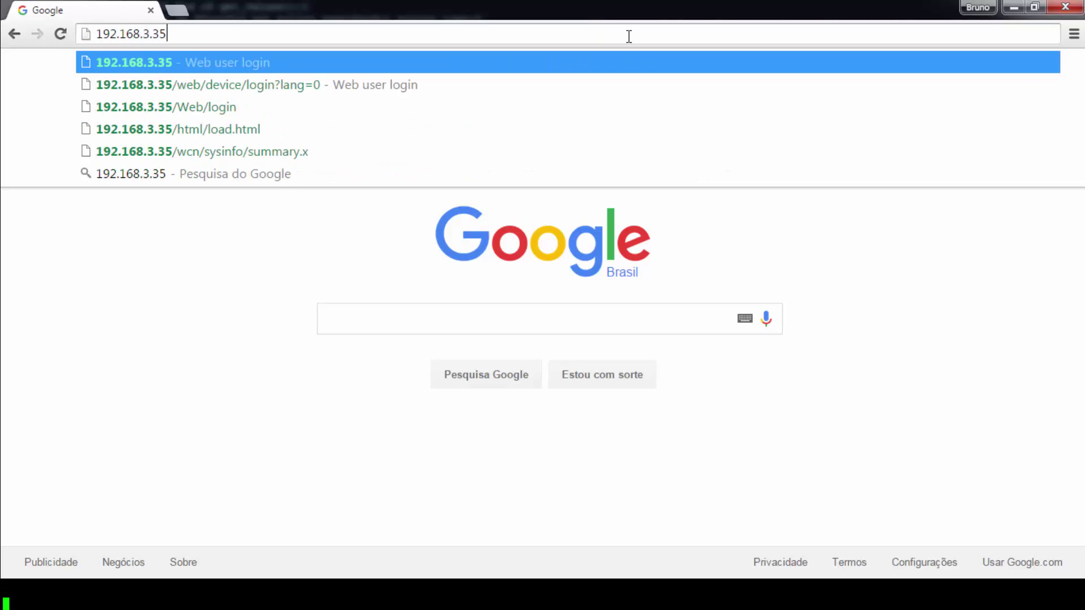
{"action": "key", "text": "Return"}
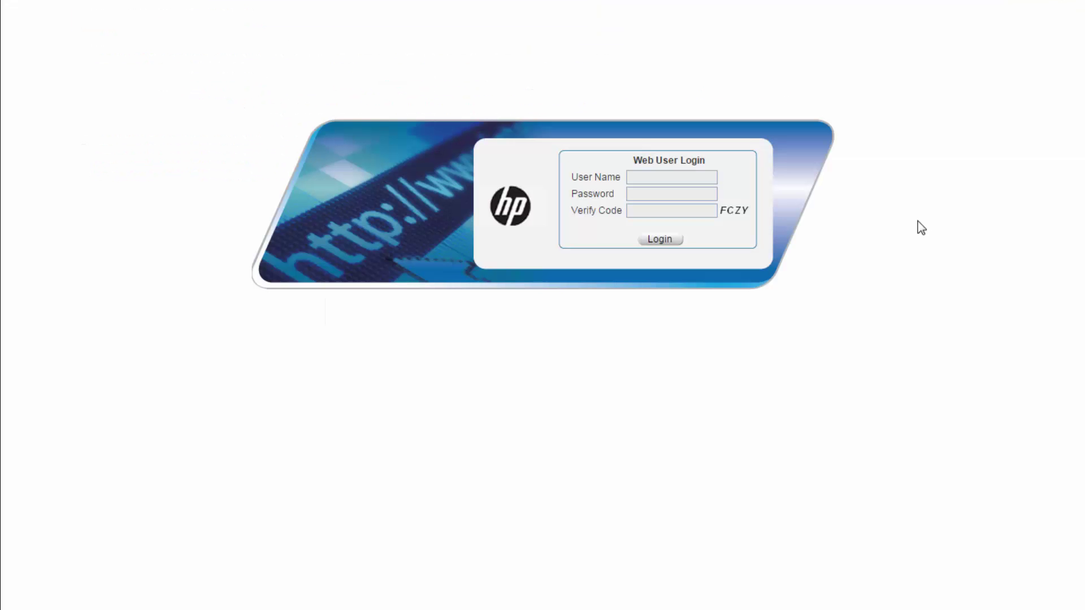
- Log in as admin with the account password and the displayed verification code
{"action": "left_click", "coordinate": [667, 175]}
{"action": "type", "text": "admin"}
{"action": "left_click", "coordinate": [704, 196]}
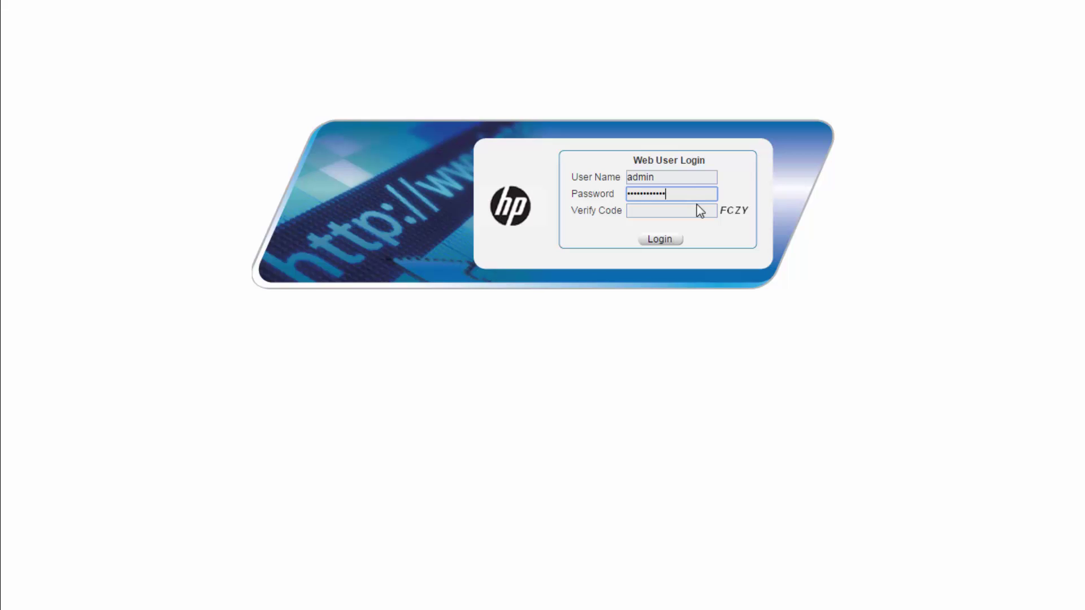
{"action": "left_click", "coordinate": [698, 210]}
{"action": "type", "text": "FC"}
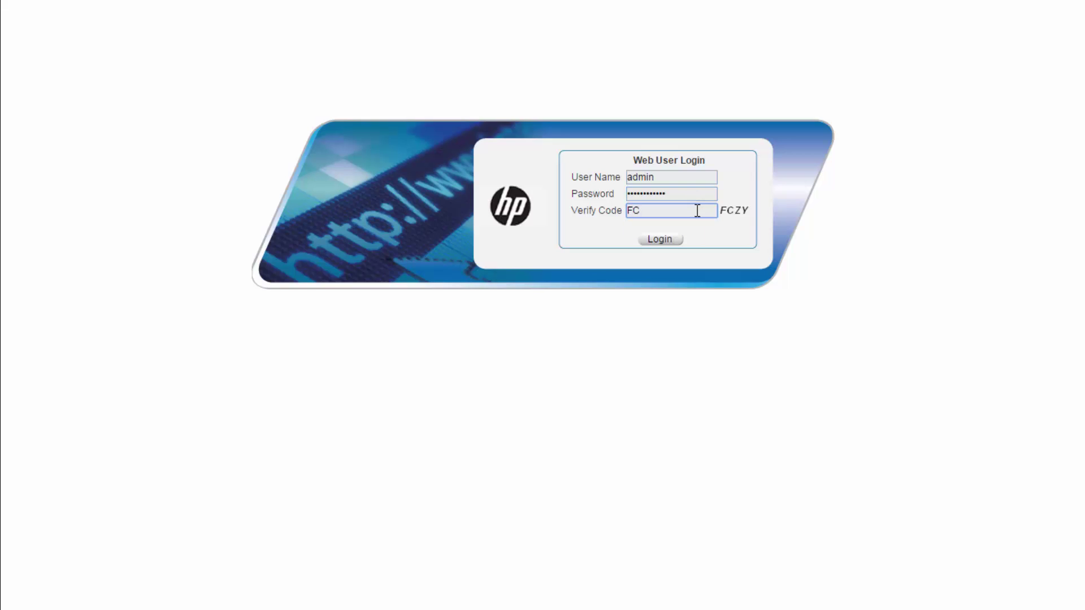
{"action": "type", "text": "ZY"}
{"action": "left_click", "coordinate": [662, 242]}
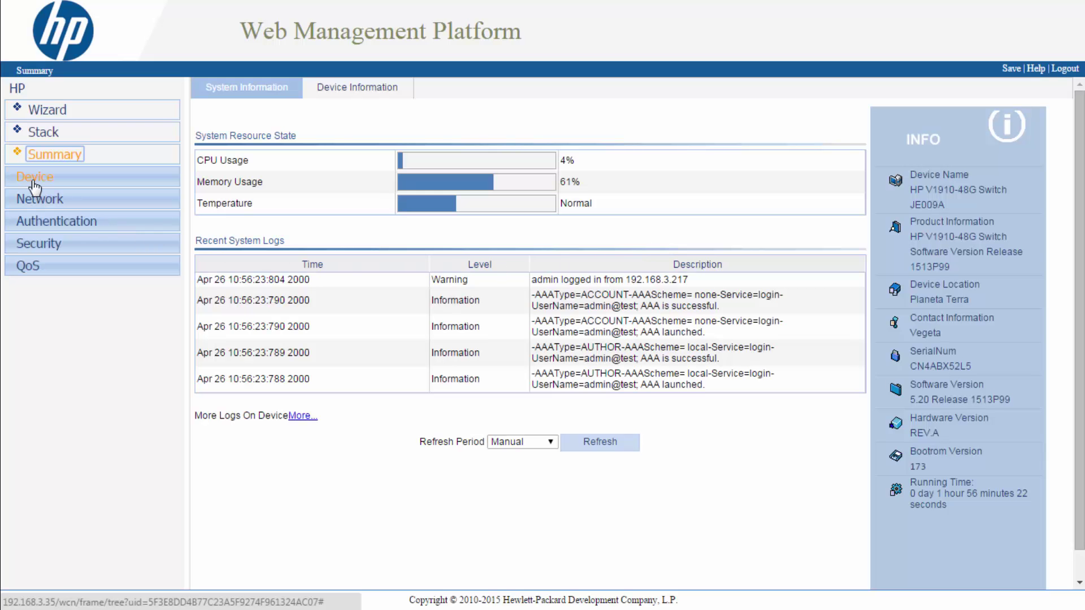
- Turn SNMP on from the Device > SNMP settings page
{"action": "left_click", "coordinate": [37, 179]}
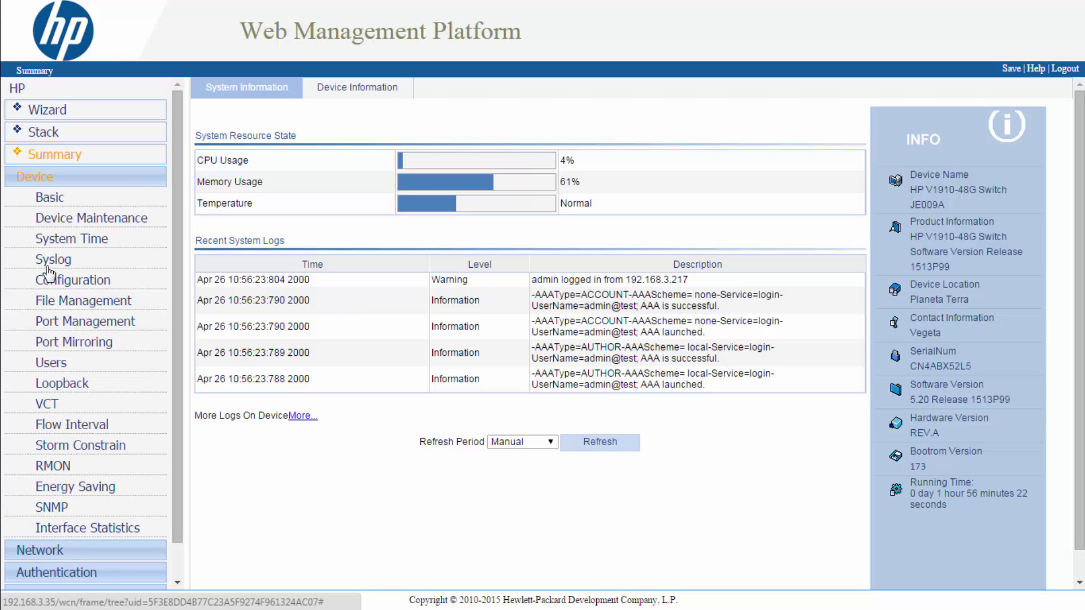
{"action": "left_click", "coordinate": [62, 508]}
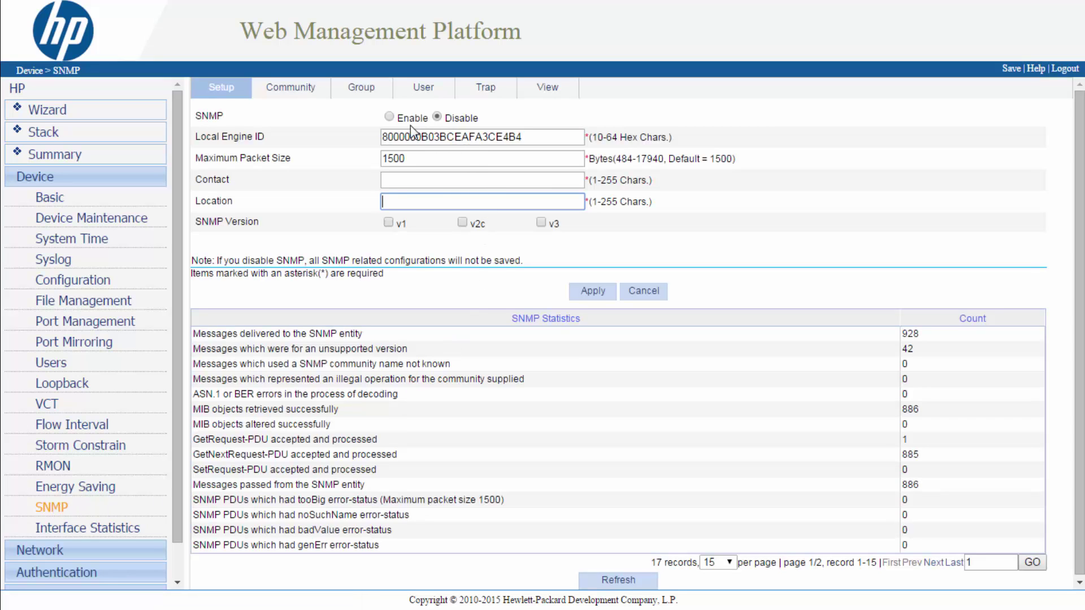
{"action": "left_click", "coordinate": [389, 118]}
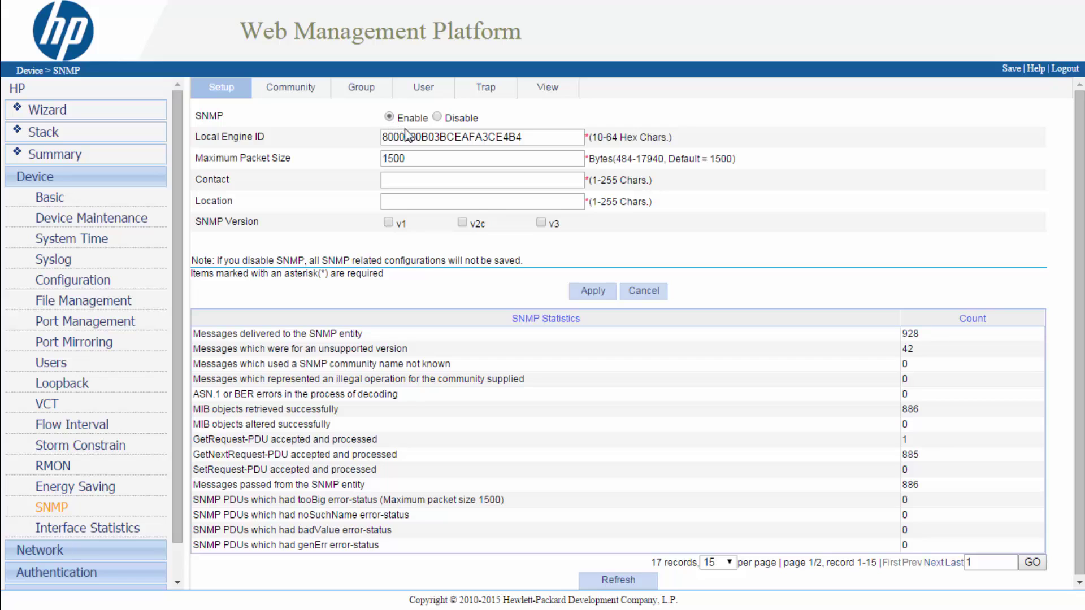
- Enter the contact name and location Earth, tick v2c, and apply
{"action": "left_click", "coordinate": [441, 179]}
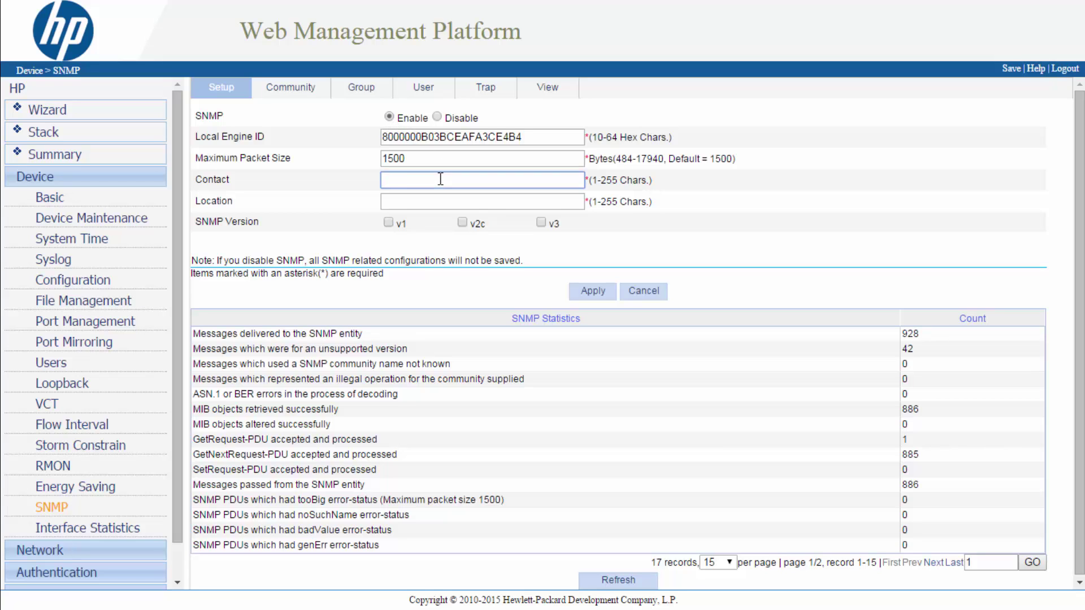
{"action": "type", "text": "Goku"}
{"action": "left_click", "coordinate": [441, 201]}
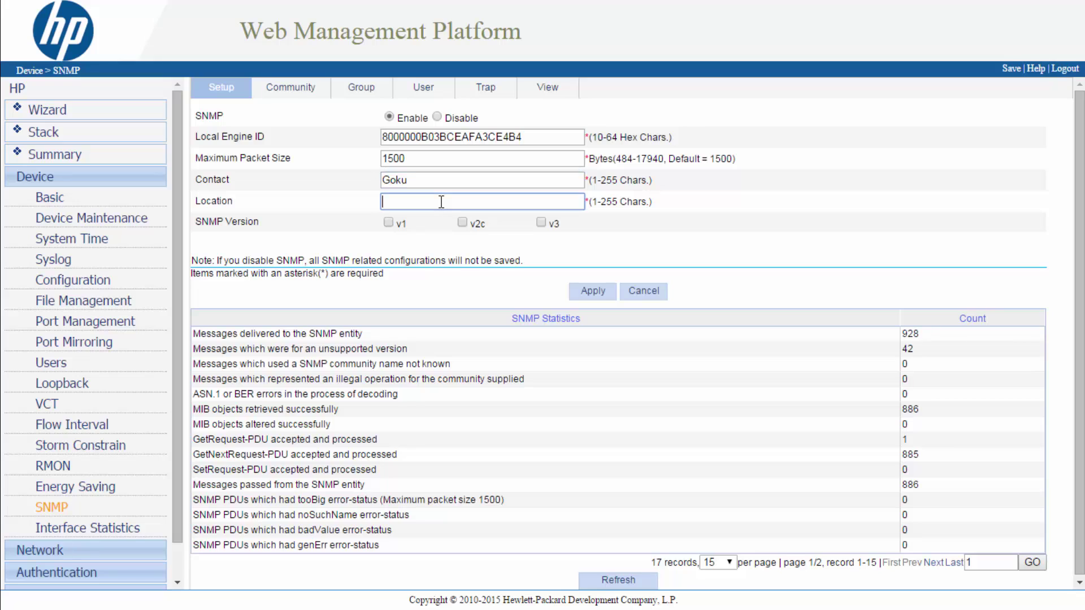
{"action": "type", "text": "Earth"}
{"action": "left_click", "coordinate": [466, 225]}
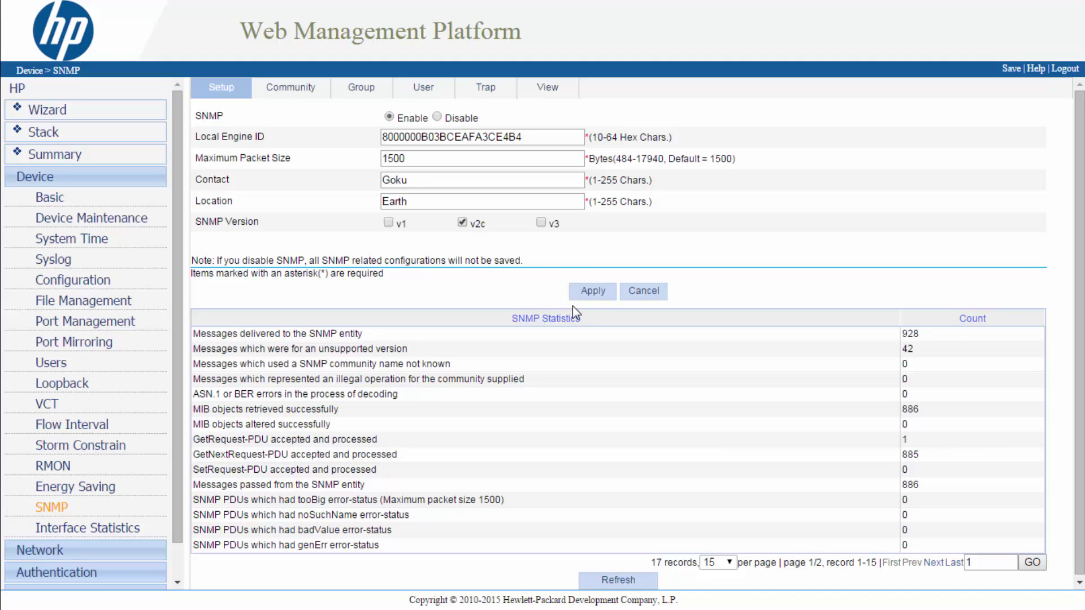
{"action": "left_click", "coordinate": [594, 291]}
{"action": "left_click", "coordinate": [290, 89]}
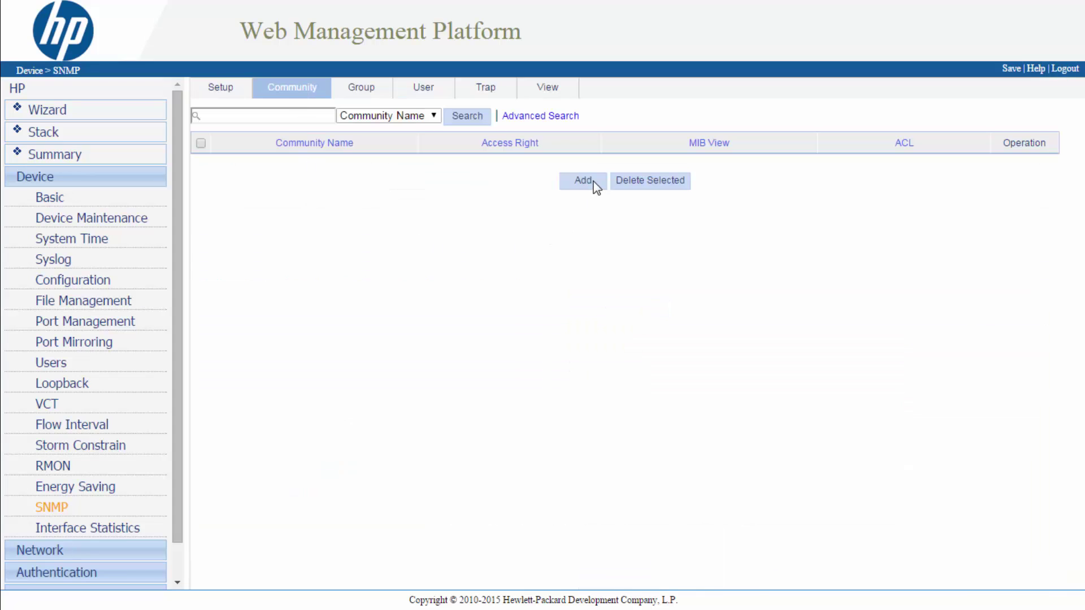
{"action": "left_click", "coordinate": [582, 181]}
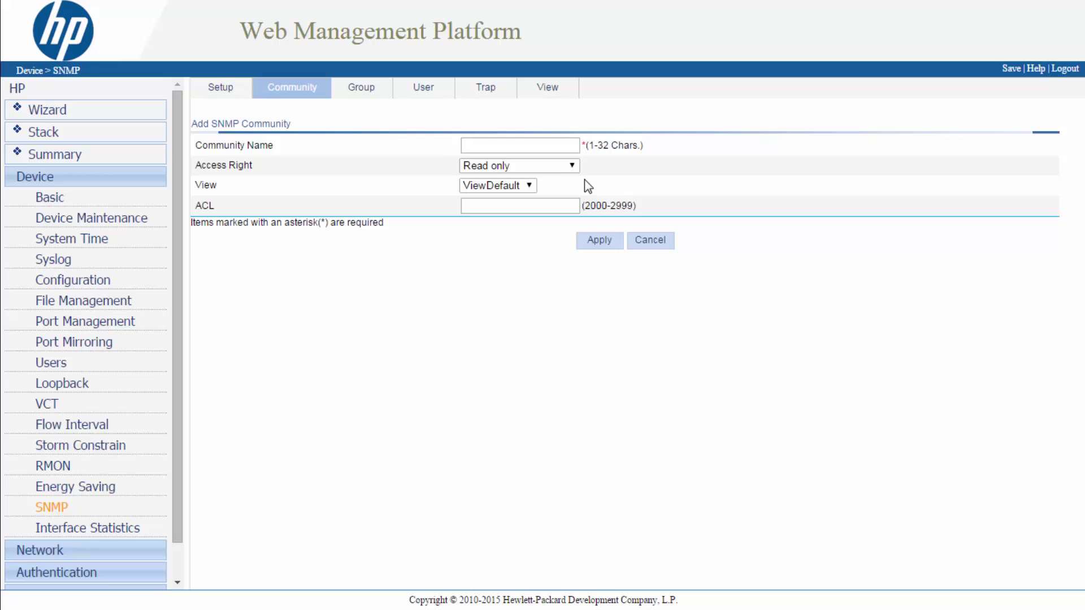
{"action": "left_click", "coordinate": [526, 148]}
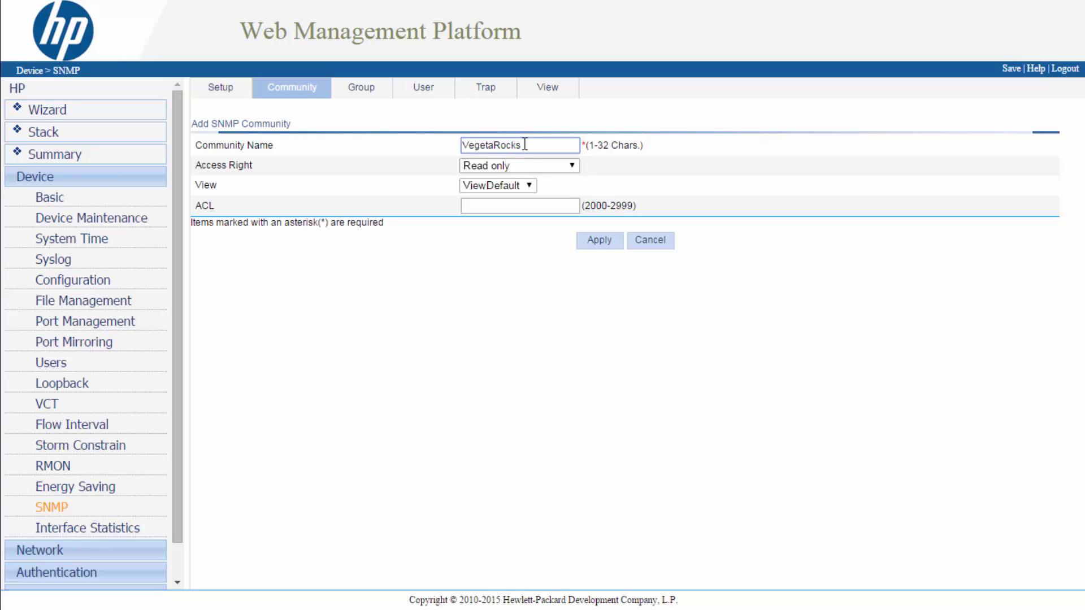
{"action": "left_click", "coordinate": [573, 167]}
{"action": "left_click", "coordinate": [574, 168]}
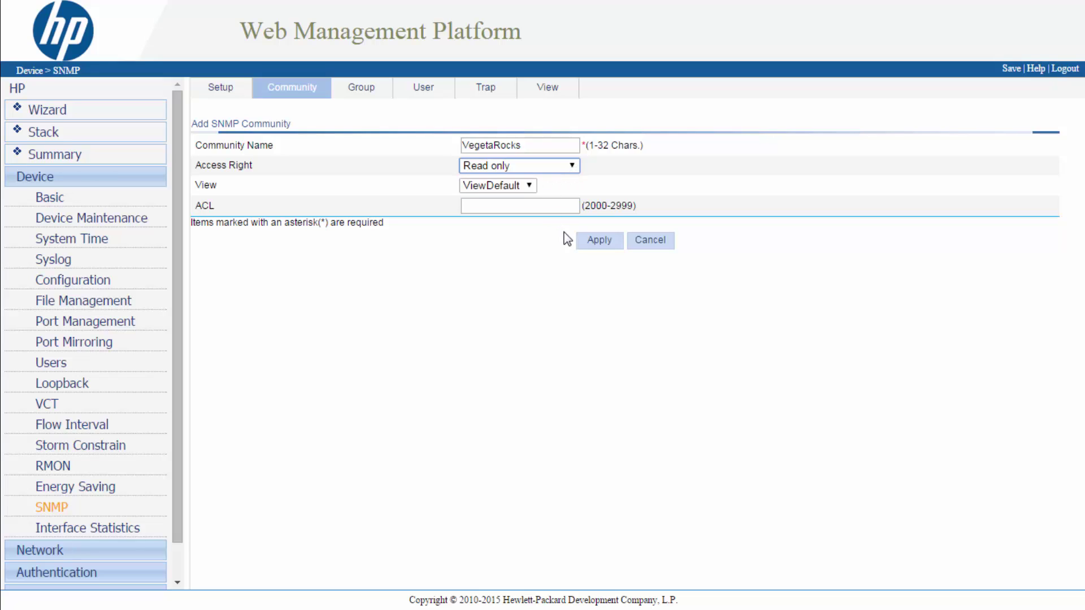
{"action": "left_click", "coordinate": [597, 243]}
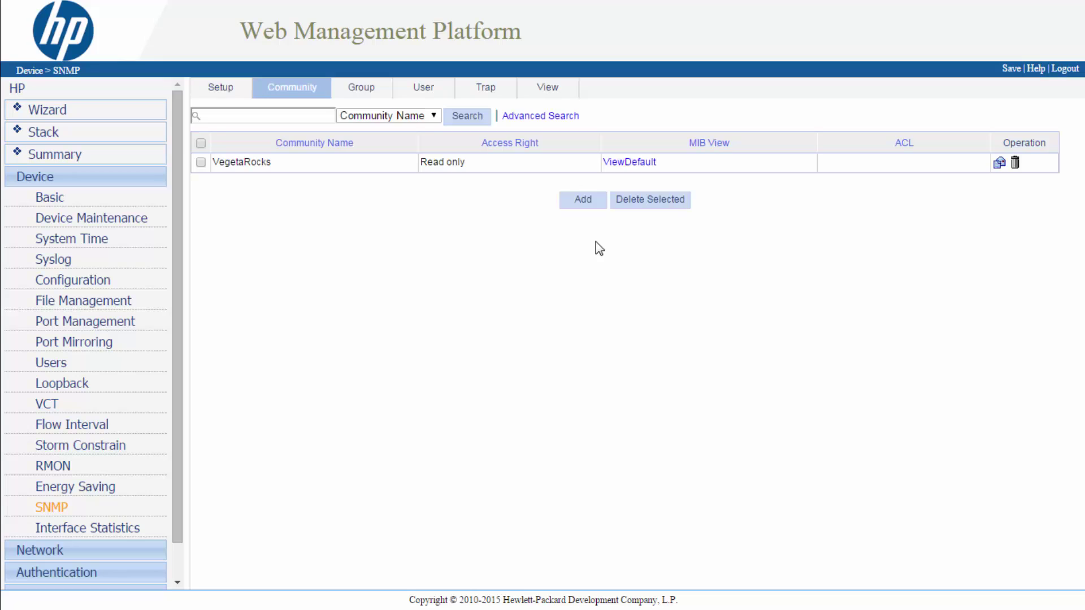
{"action": "left_click", "coordinate": [1012, 69]}
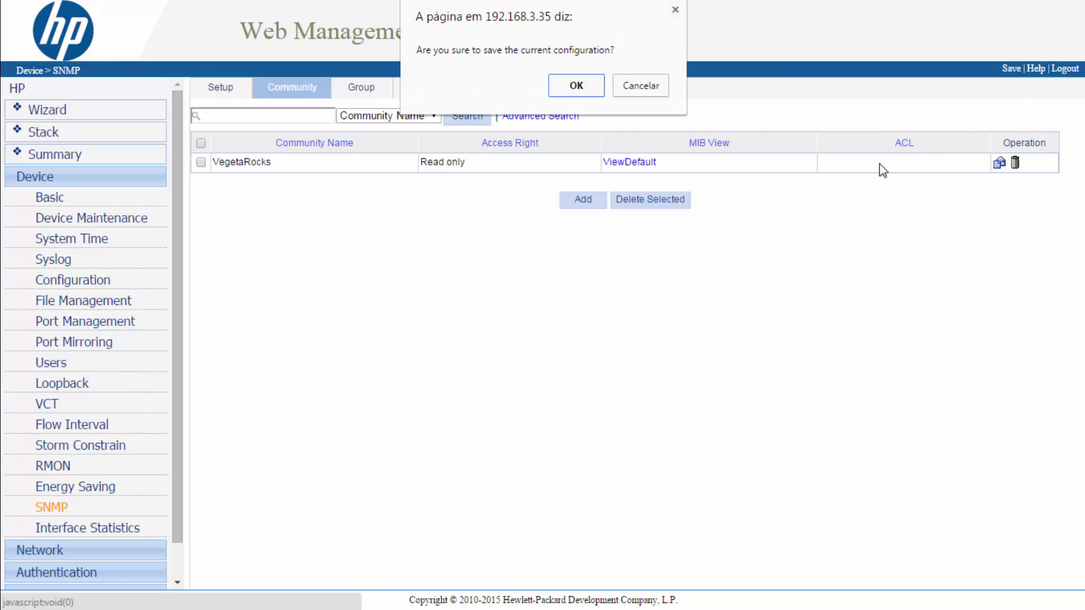
{"action": "left_click", "coordinate": [576, 86]}
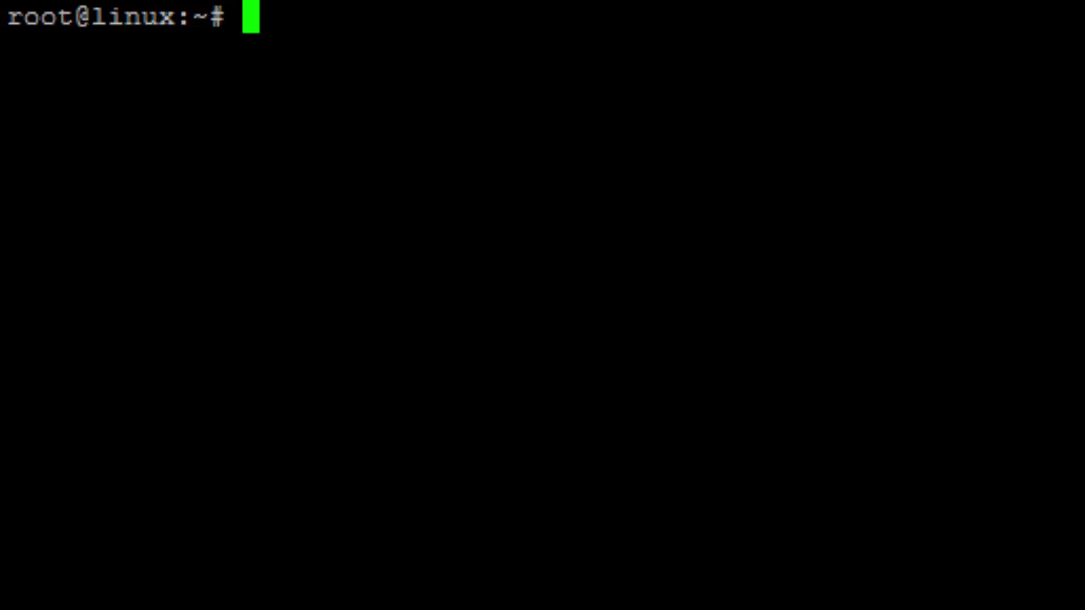
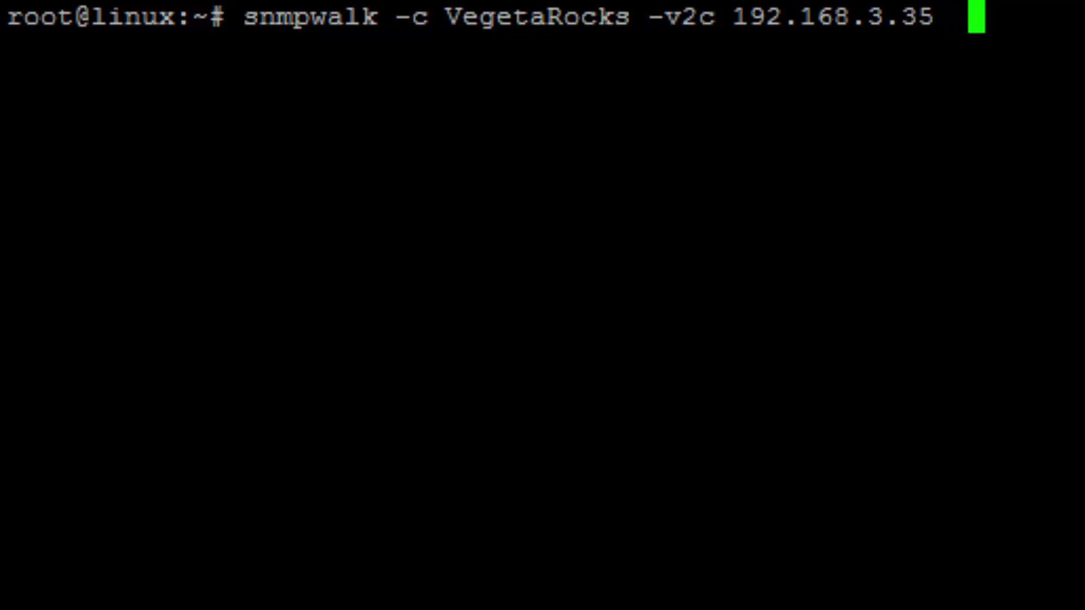
- Run an snmpwalk -v2c against 192.168.3.35 with the switch's community string
{"action": "key", "text": "Return"}
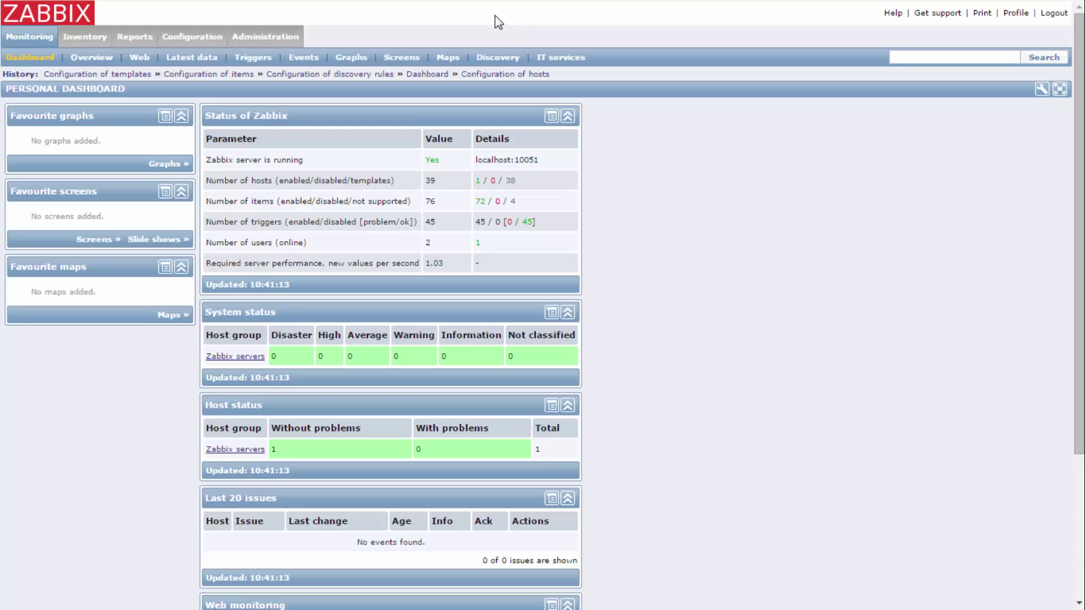
- From Configuration > Hosts, start creating a new host
{"action": "mouse_move", "coordinate": [201, 37]}
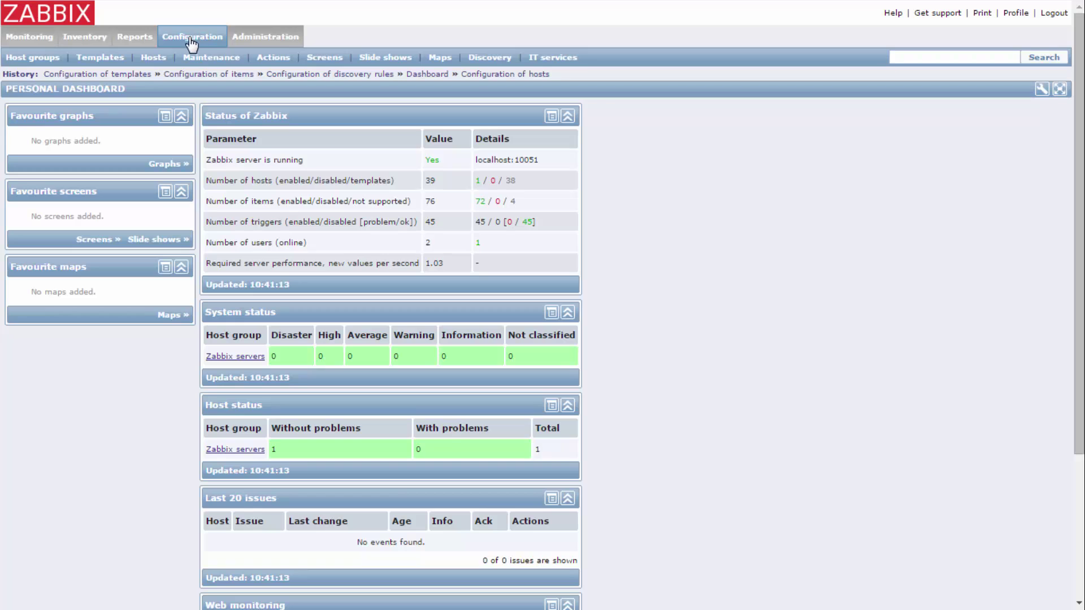
{"action": "left_click", "coordinate": [154, 58]}
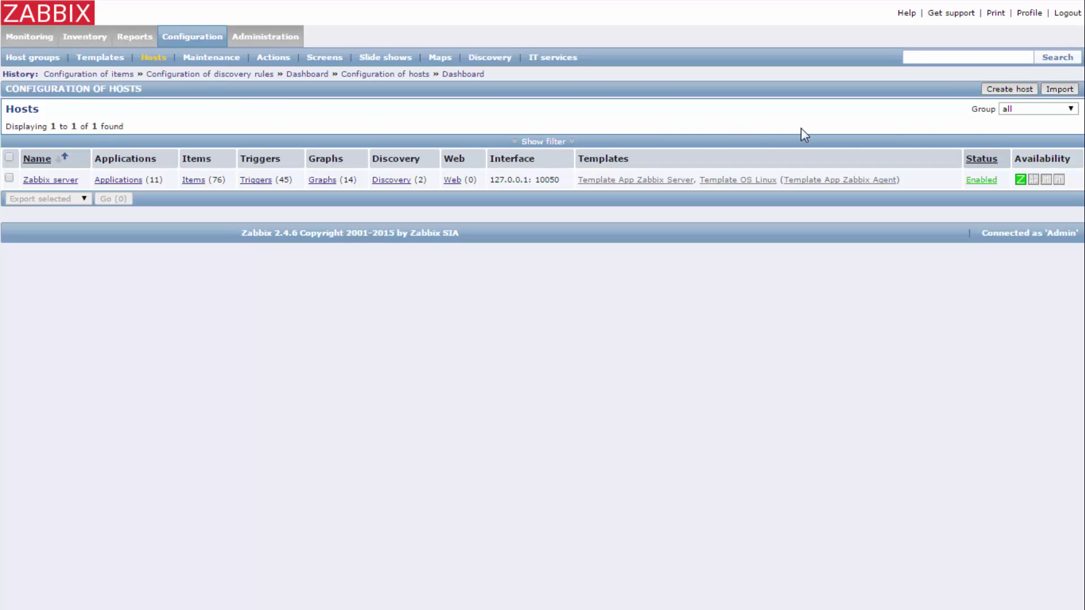
{"action": "left_click", "coordinate": [1011, 90]}
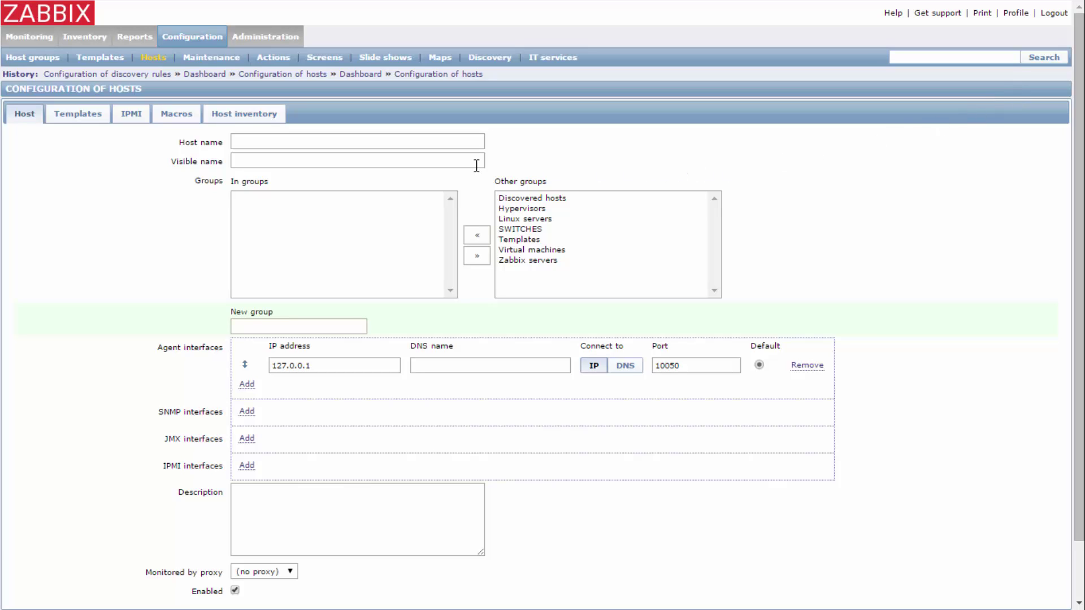
- Name the host SWITCH and add it to the Discovered hosts group
{"action": "left_click", "coordinate": [337, 142]}
{"action": "type", "text": "S"}
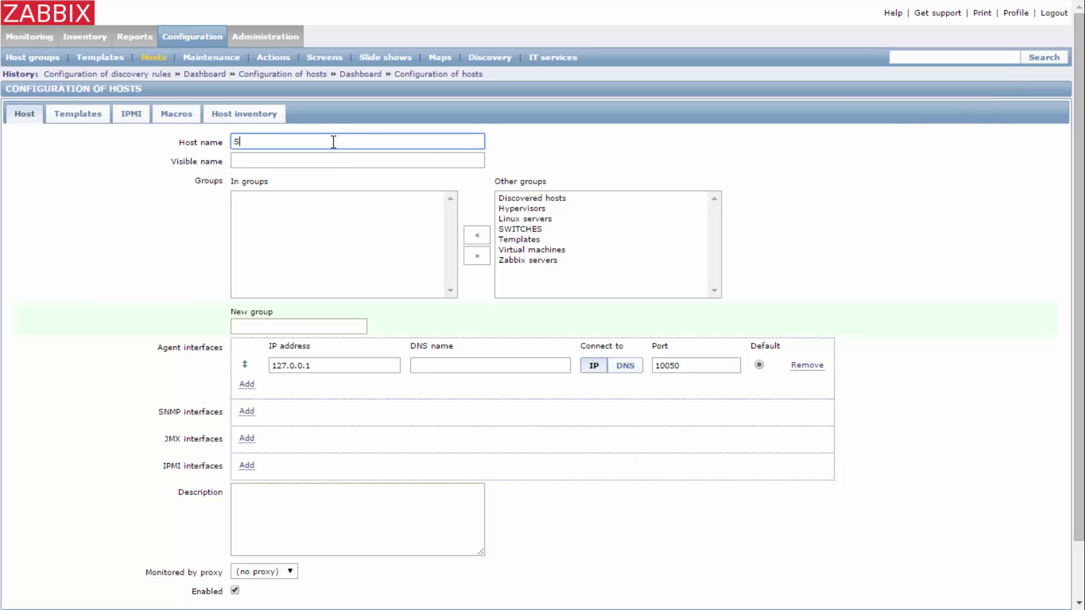
{"action": "type", "text": "WITCH"}
{"action": "left_click", "coordinate": [512, 199]}
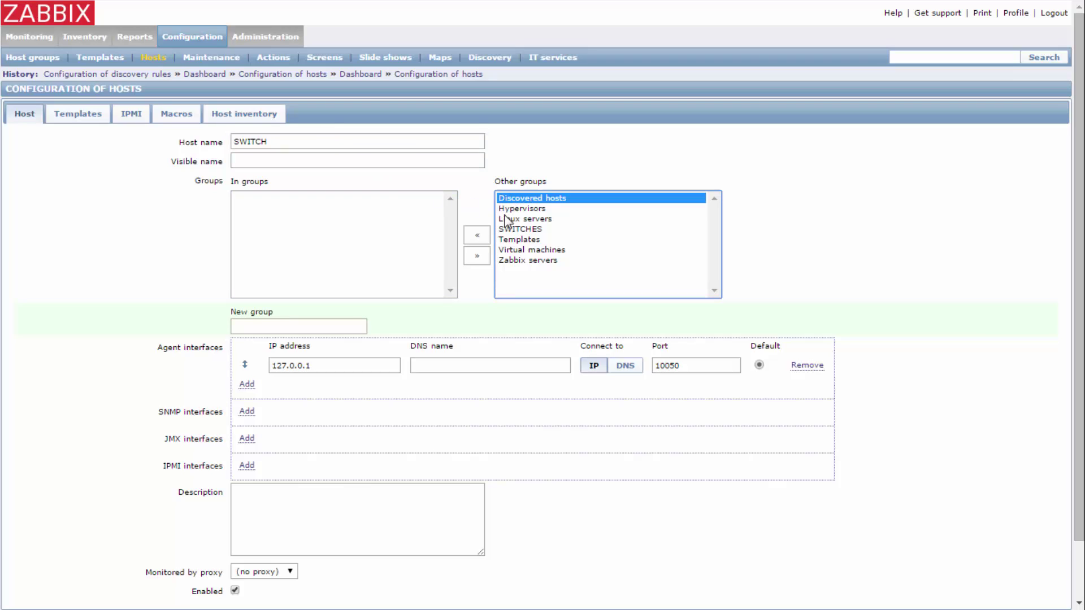
{"action": "left_click", "coordinate": [481, 236]}
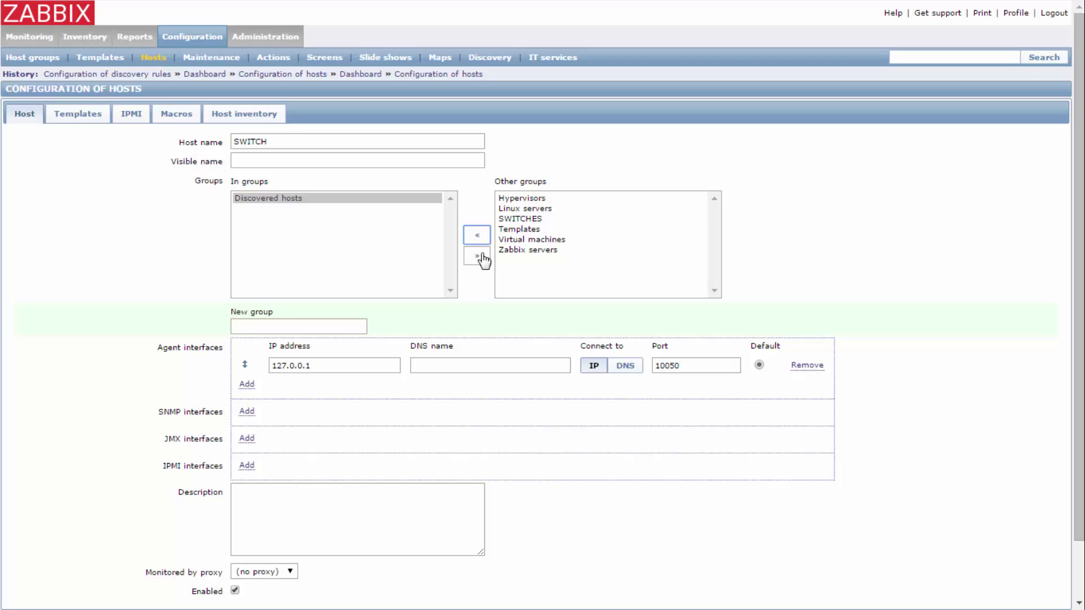
- Replace the agent interface with an SNMP interface at IP 192.168.3.35
{"action": "left_click", "coordinate": [807, 366]}
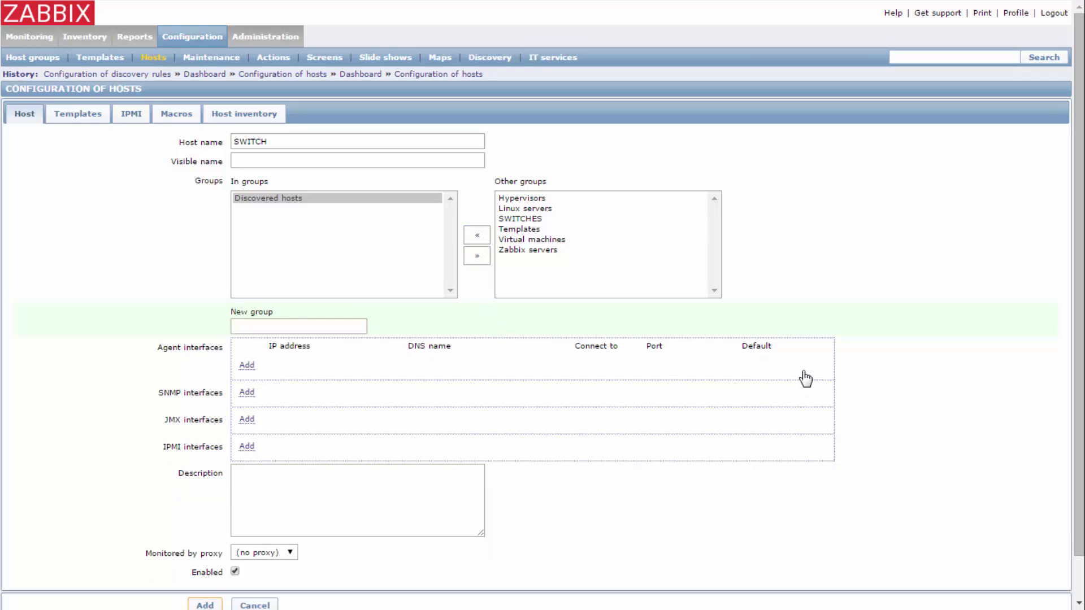
{"action": "left_click", "coordinate": [247, 394]}
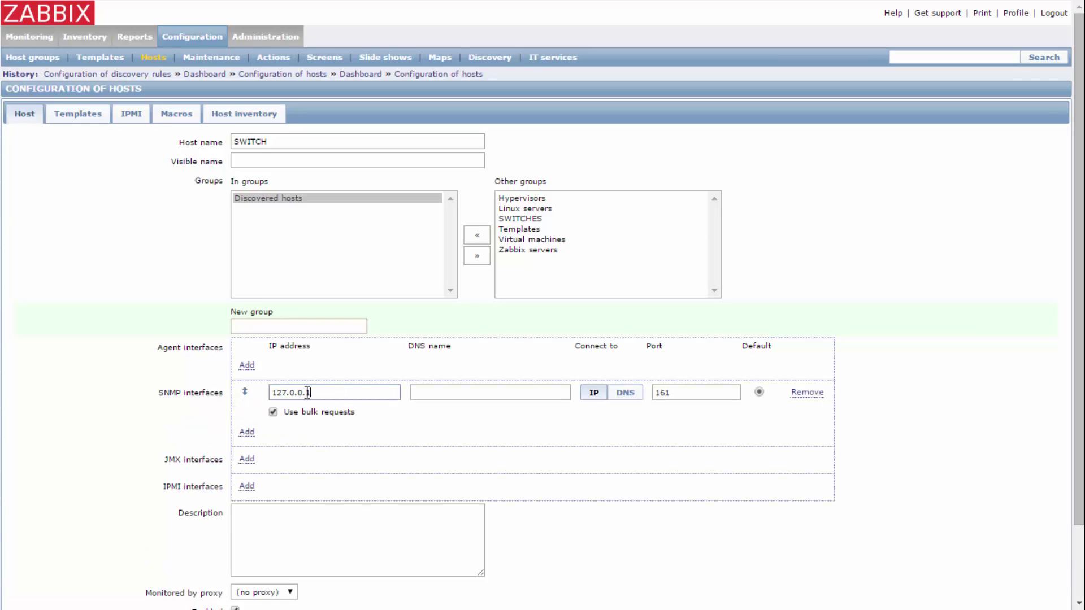
{"action": "left_click_drag", "start_coordinate": [312, 393], "coordinate": [258, 389]}
{"action": "type", "text": "192.168."}
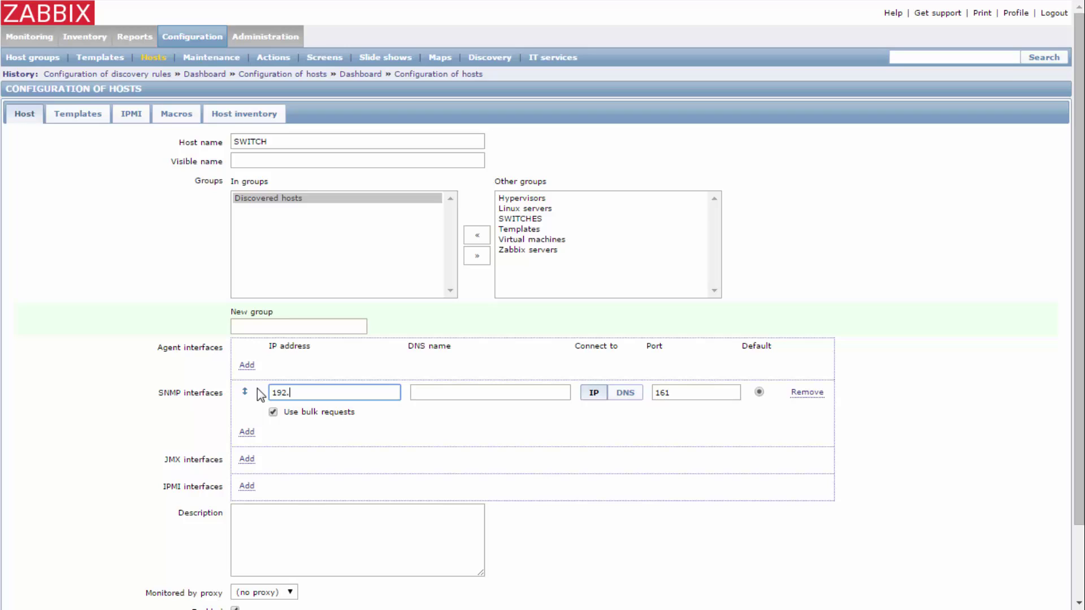
{"action": "type", "text": "3.35"}
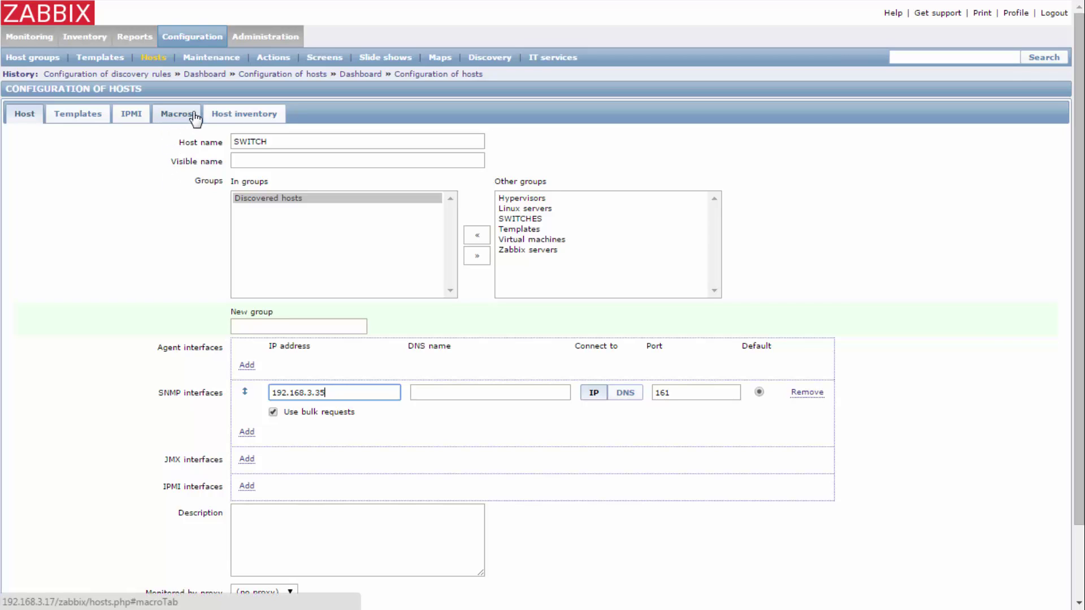
- Add the host macro {$SNMP_COMMUNITY} with the switch's community string as its value
{"action": "left_click", "coordinate": [177, 115]}
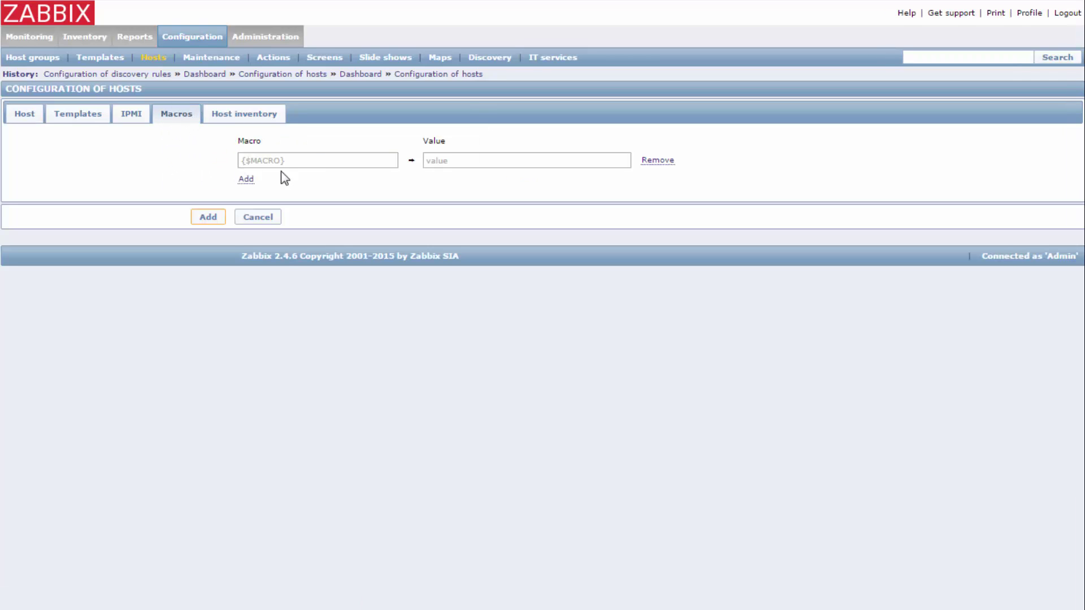
{"action": "left_click", "coordinate": [315, 163]}
{"action": "type", "text": "{$SNMP_COMMUNITY}"}
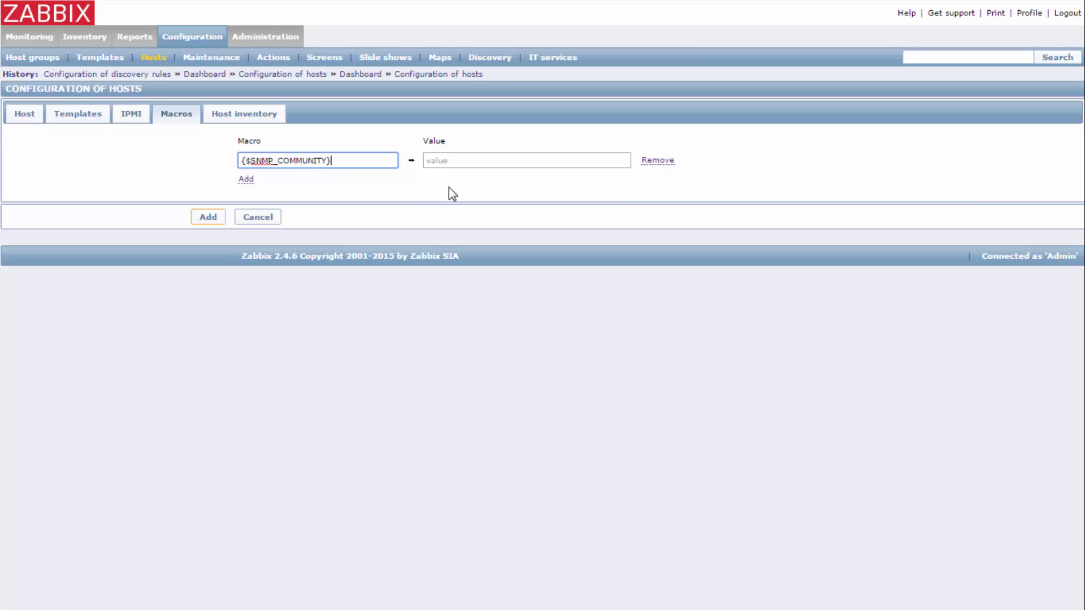
{"action": "left_click", "coordinate": [521, 159]}
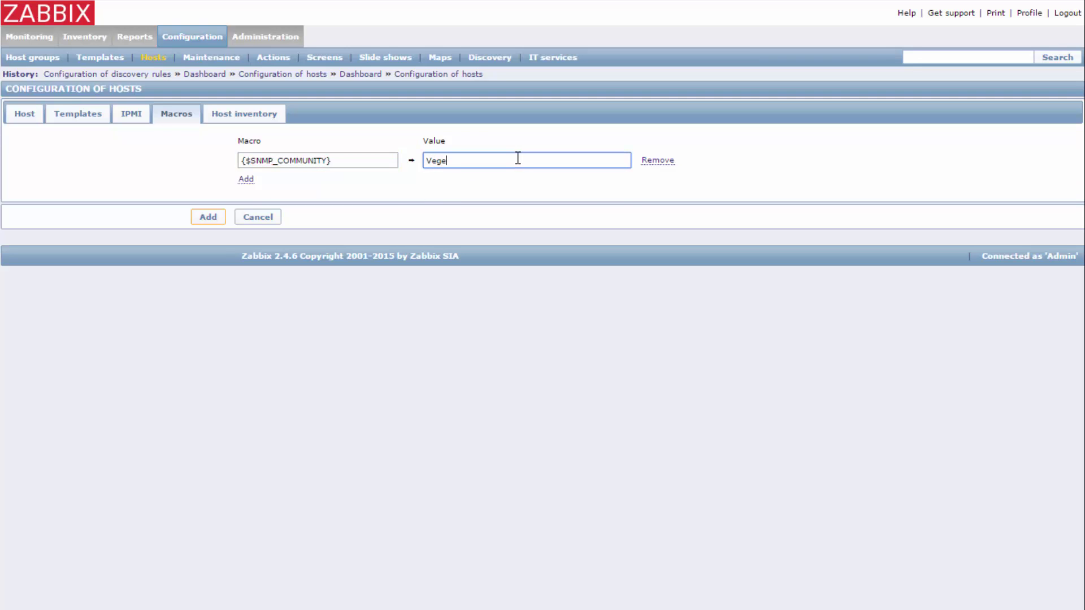
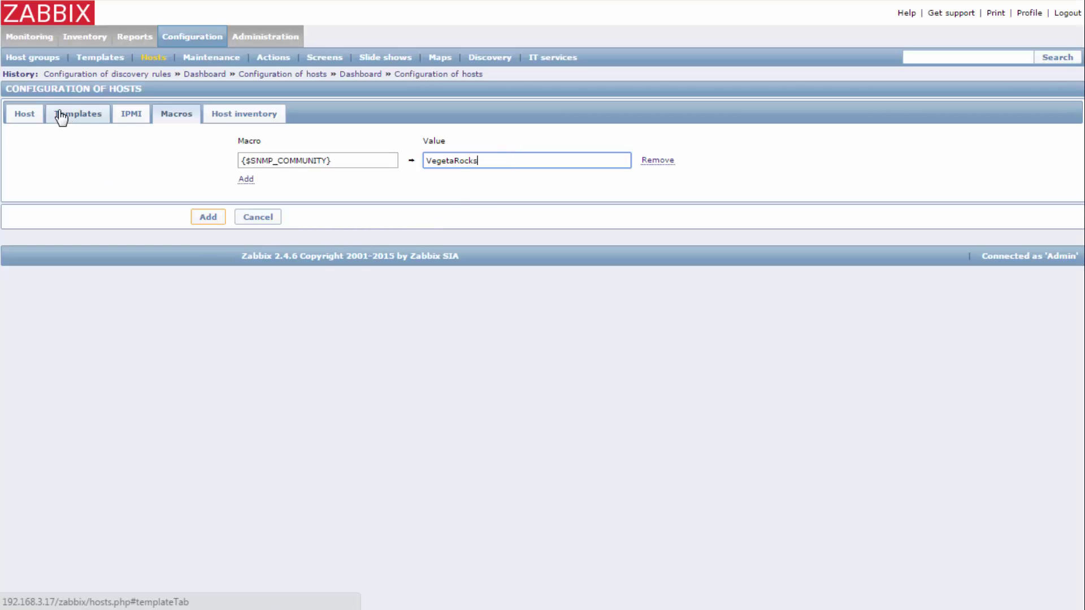
- Link Template SNMP Device to SWITCH and save the host
{"action": "left_click", "coordinate": [86, 119]}
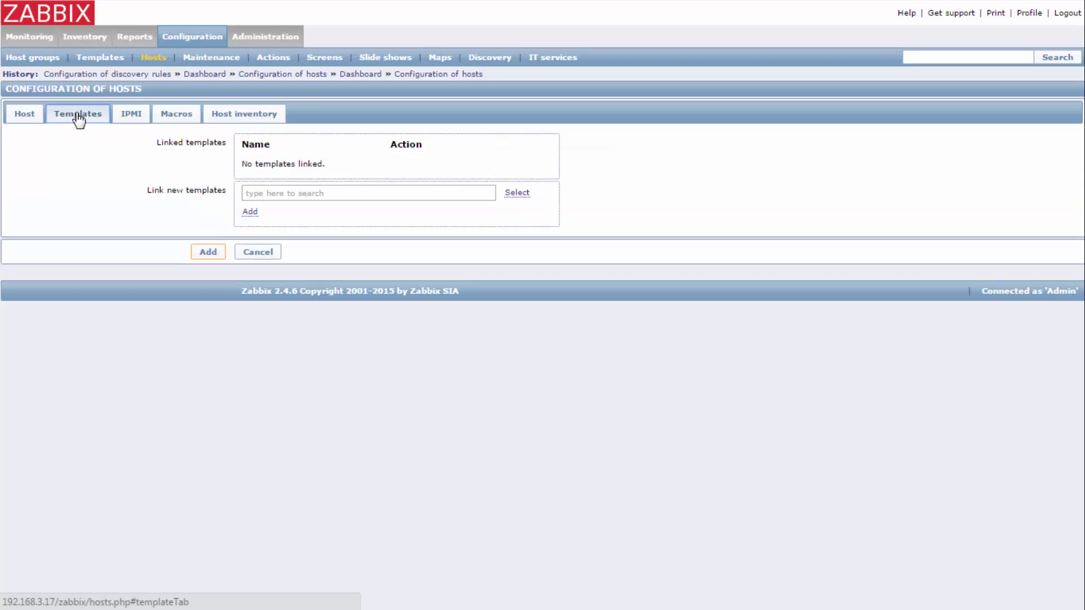
{"action": "left_click", "coordinate": [382, 193]}
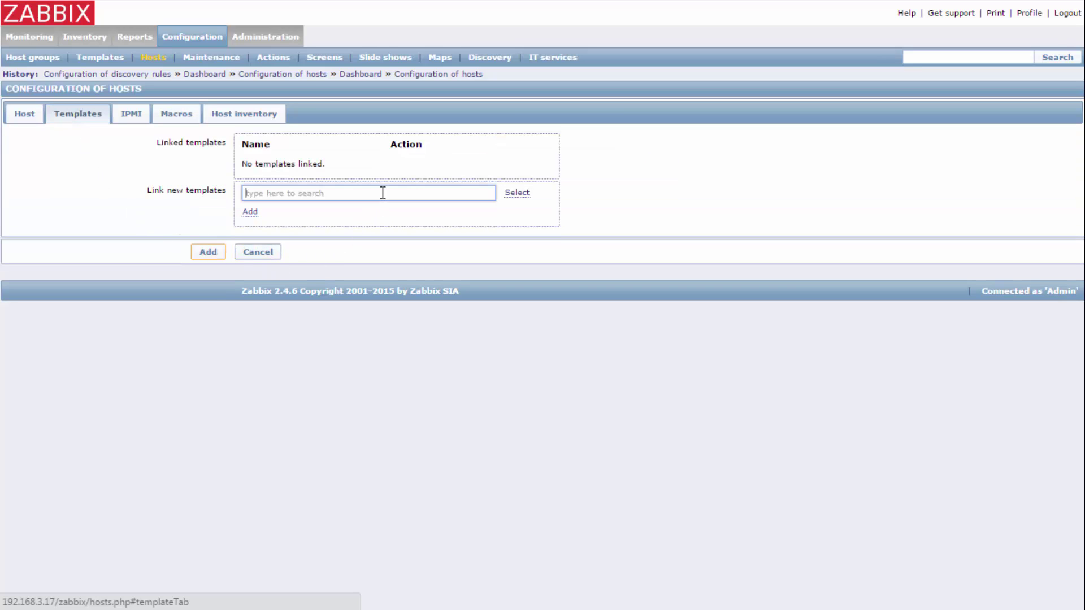
{"action": "type", "text": "snmp"}
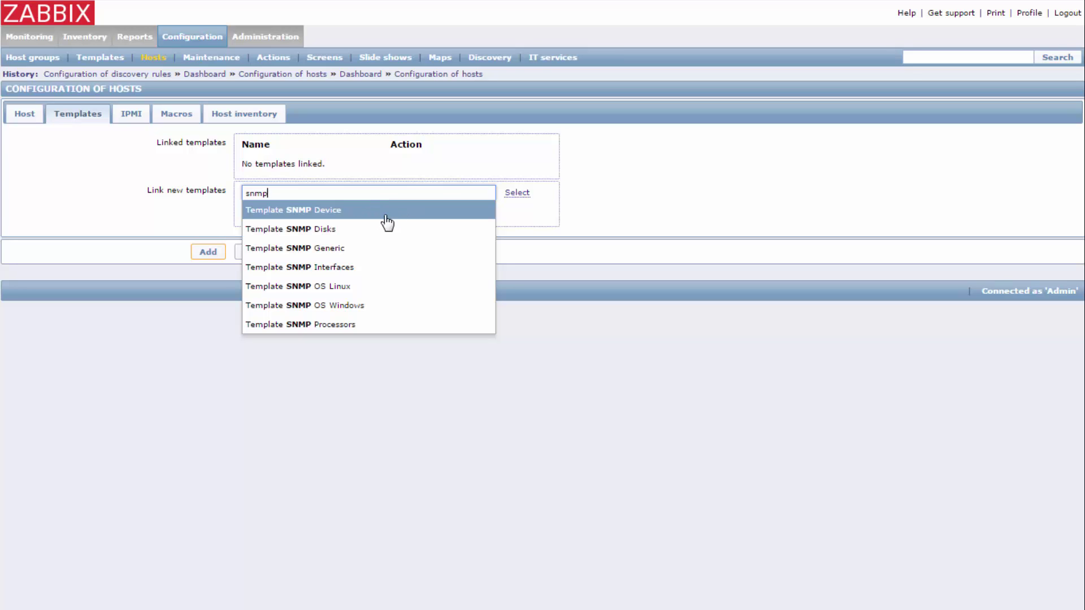
{"action": "left_click", "coordinate": [385, 214]}
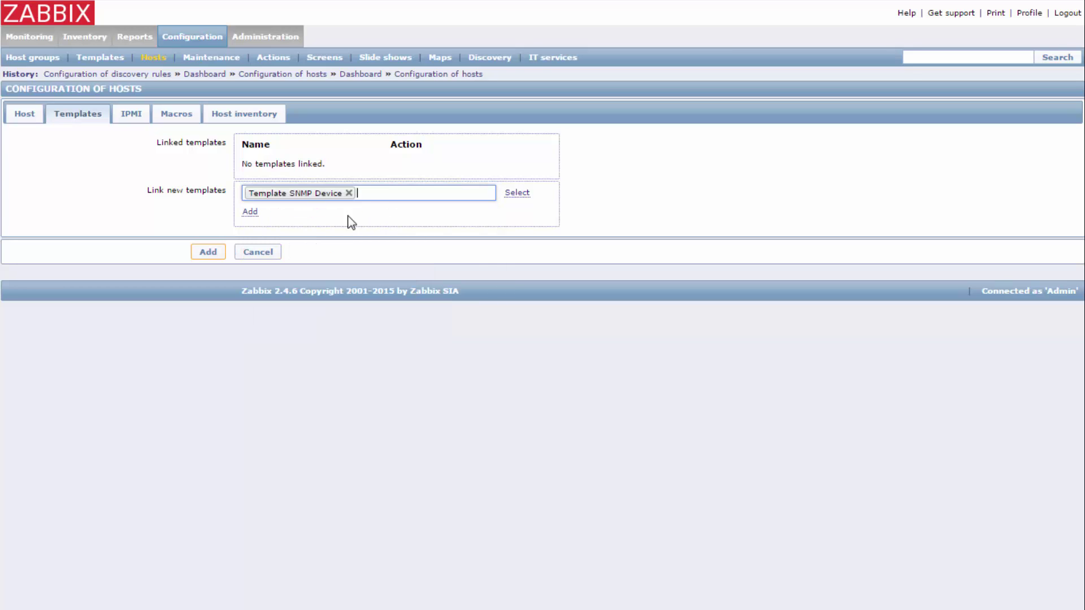
{"action": "left_click", "coordinate": [249, 214]}
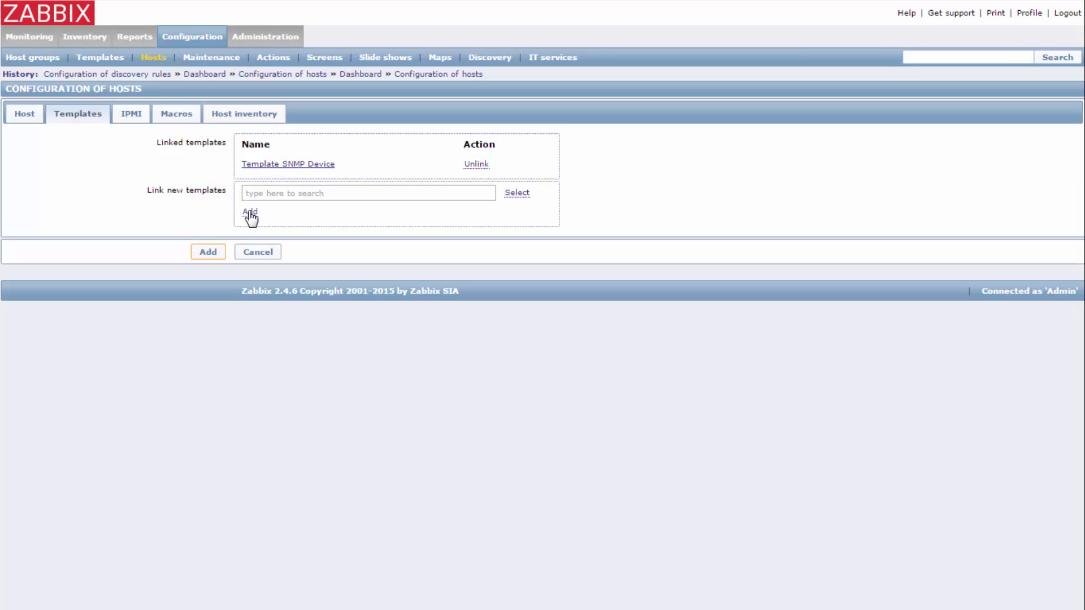
{"action": "left_click", "coordinate": [215, 255]}
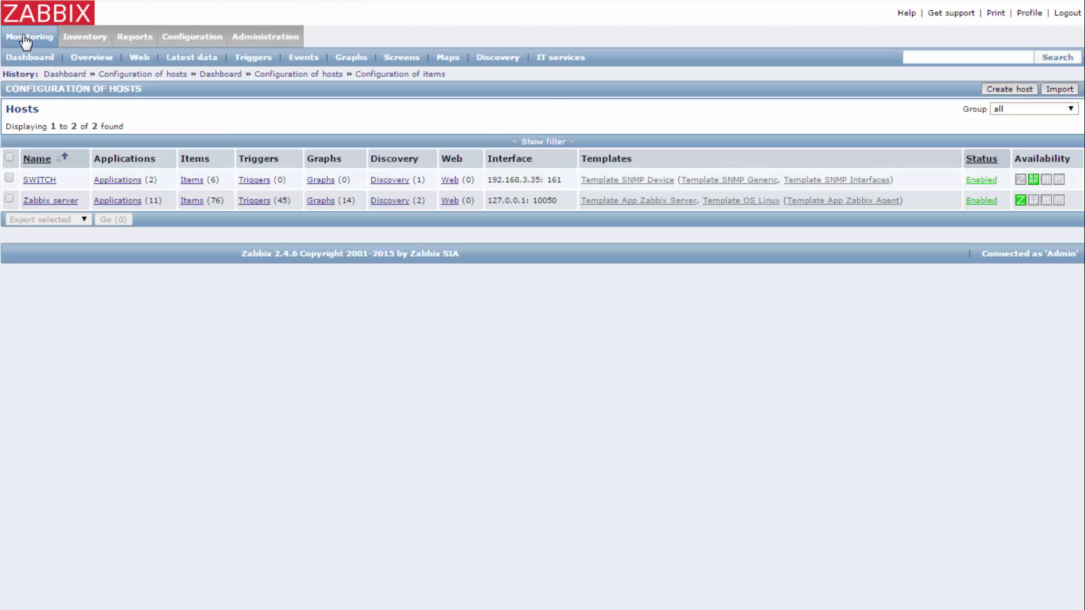
- From Monitoring > Latest data, search for the SWITCH host
{"action": "left_click", "coordinate": [27, 39]}
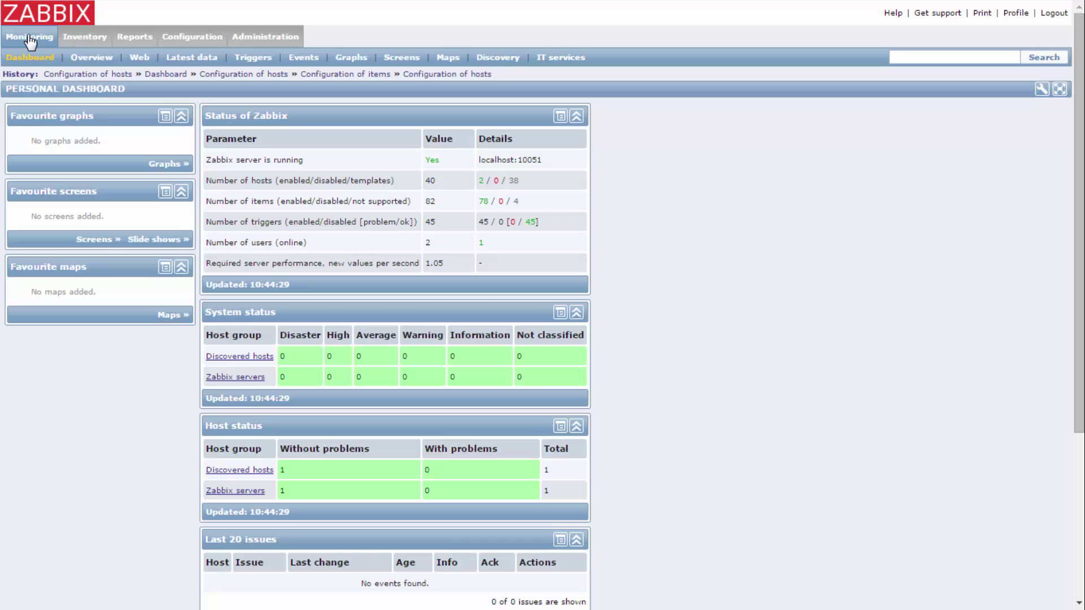
{"action": "left_click", "coordinate": [199, 64]}
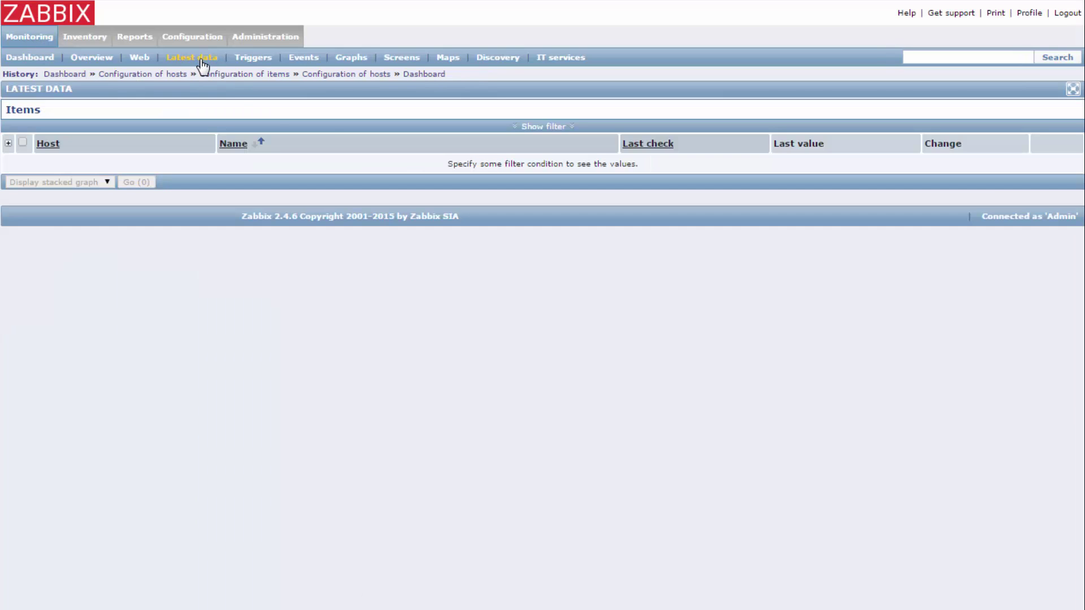
{"action": "left_click", "coordinate": [928, 60]}
{"action": "type", "text": "s"}
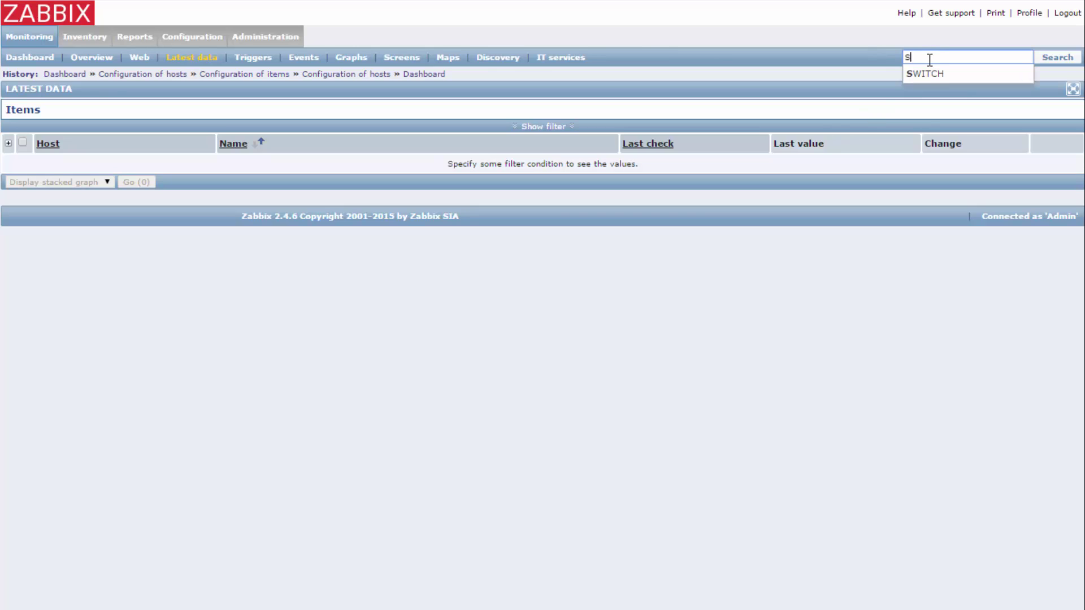
{"action": "left_click", "coordinate": [944, 82]}
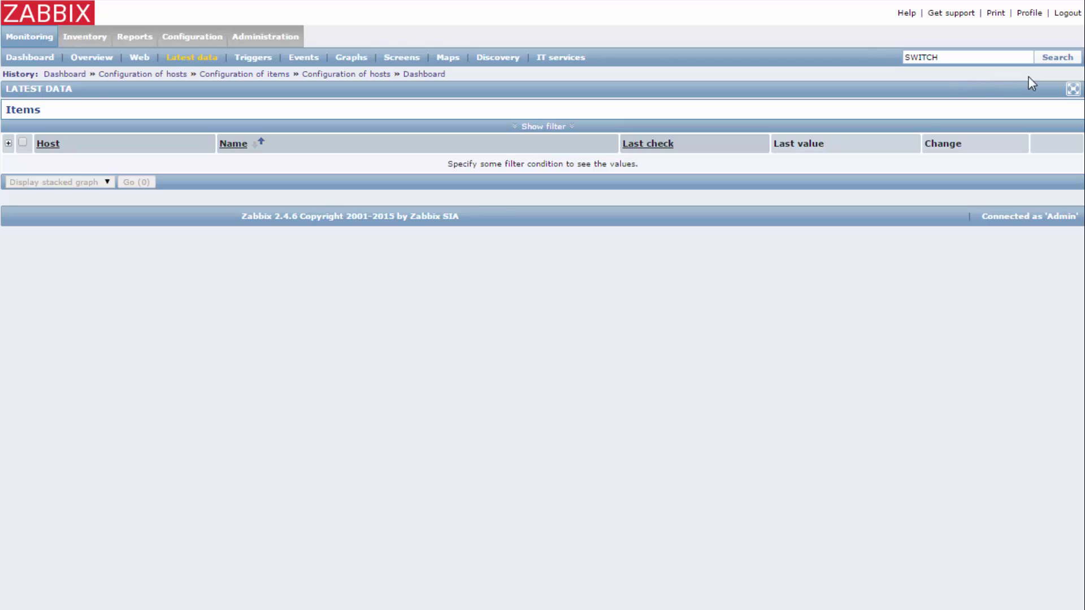
{"action": "left_click", "coordinate": [1058, 60]}
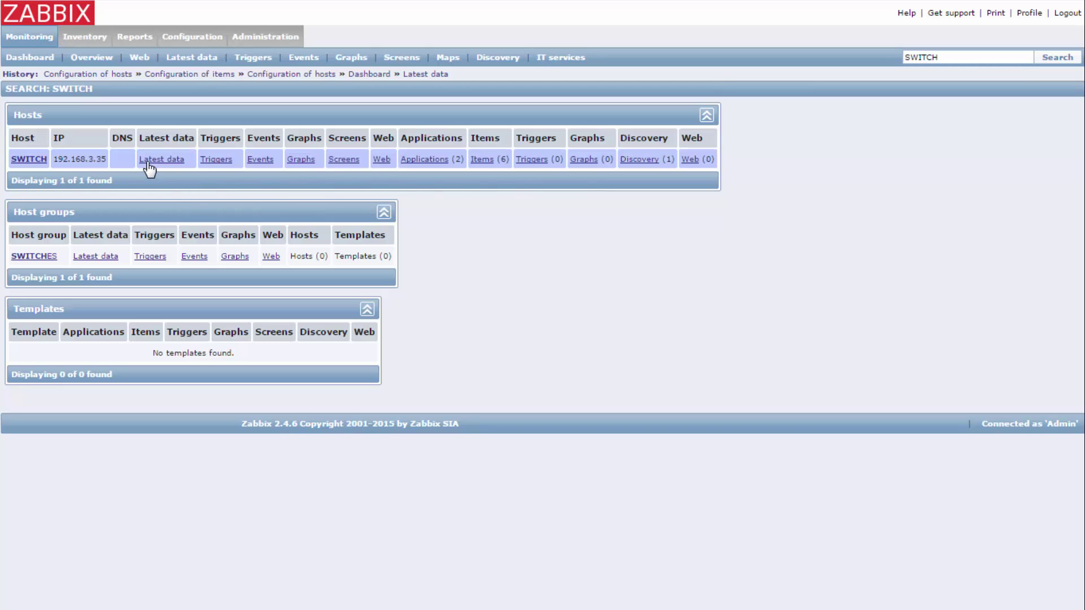
- Open SWITCH's latest data and expand the General and Interfaces item groups
{"action": "left_click", "coordinate": [168, 160]}
{"action": "left_click", "coordinate": [8, 165]}
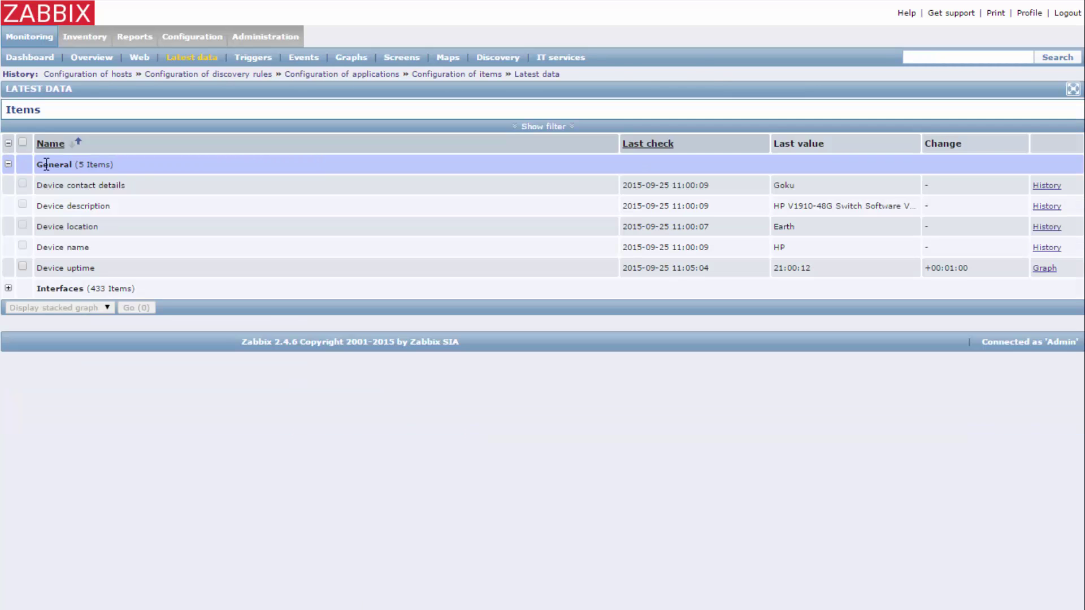
{"action": "left_click", "coordinate": [8, 288]}
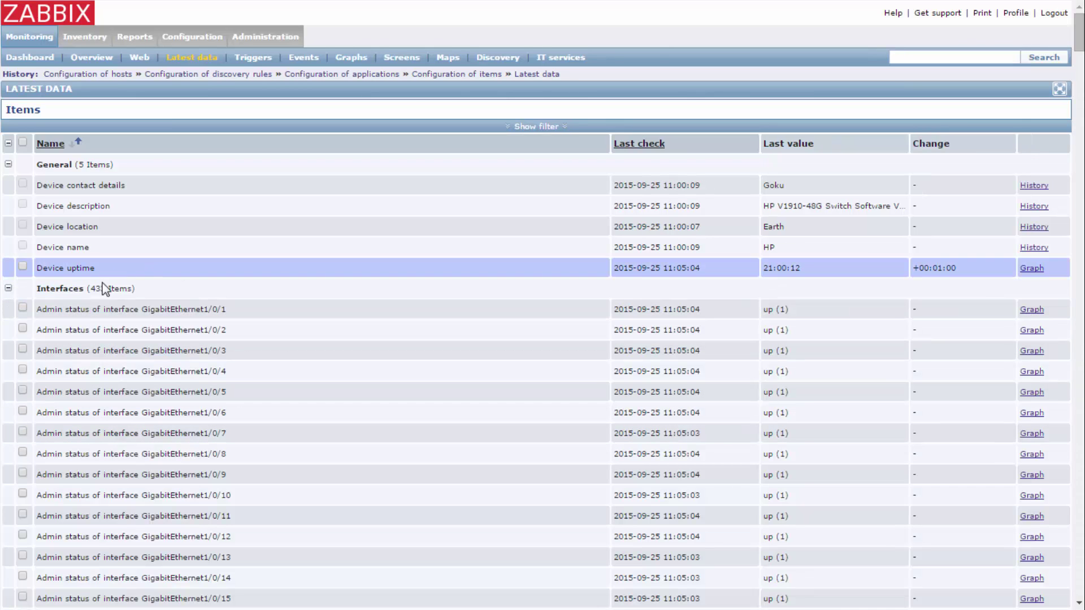